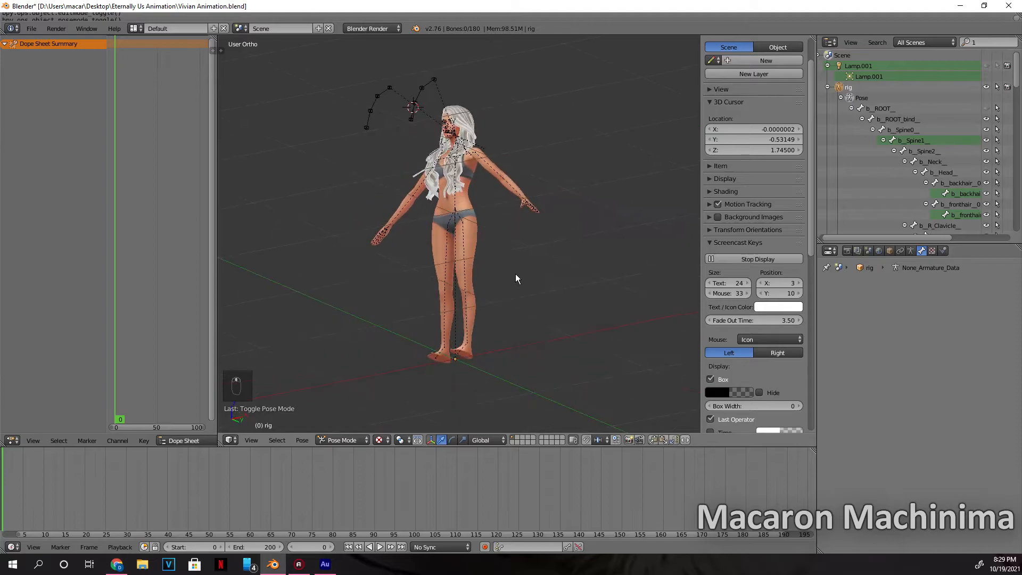
key("KP_1")
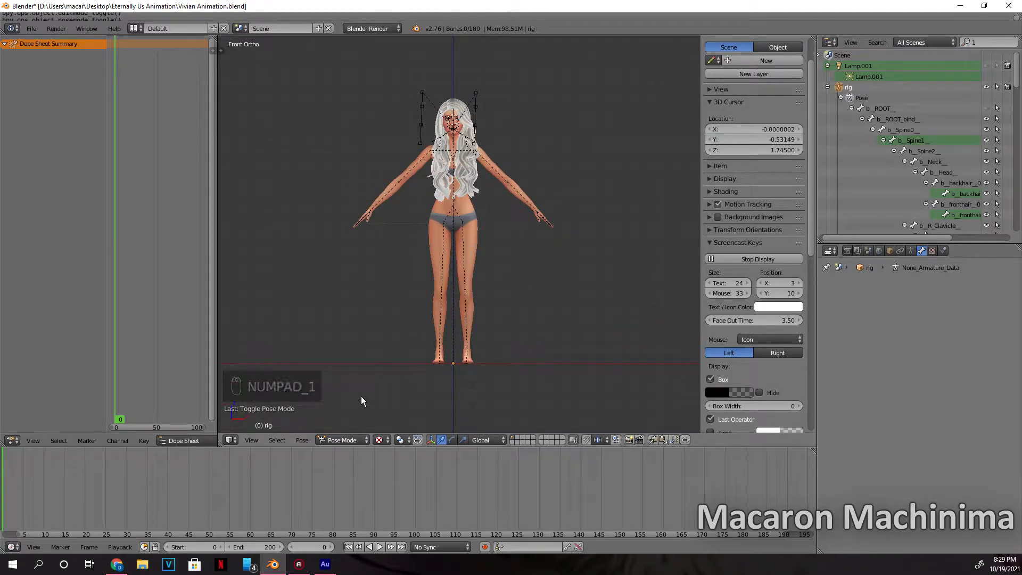
middle_click_drag(543, 345, 548, 365)
key("KP_1")
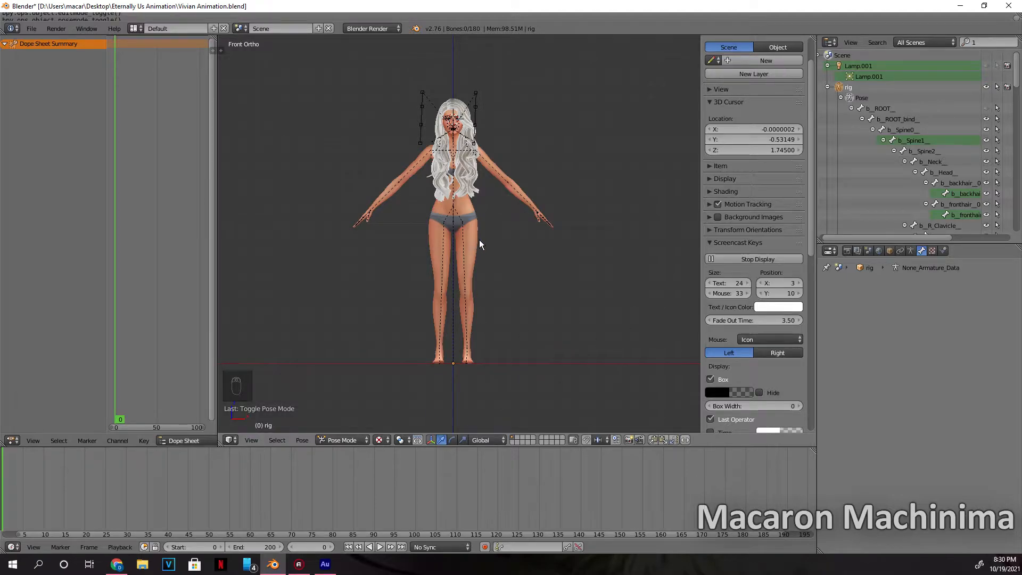
Review the mouse selection setting in the input section of the user preferences and close the preferences.
left_click(30, 28)
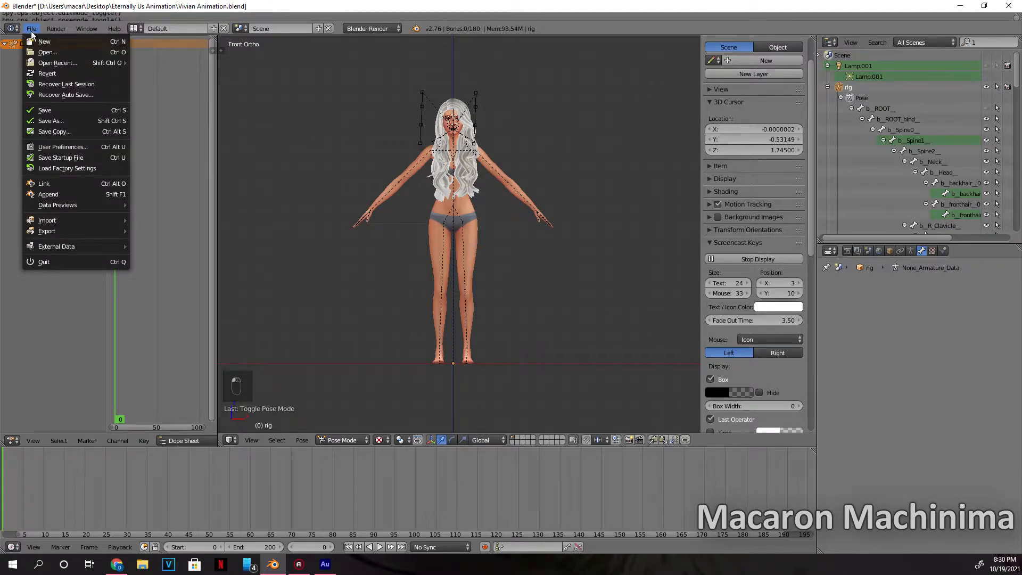
left_click(63, 147)
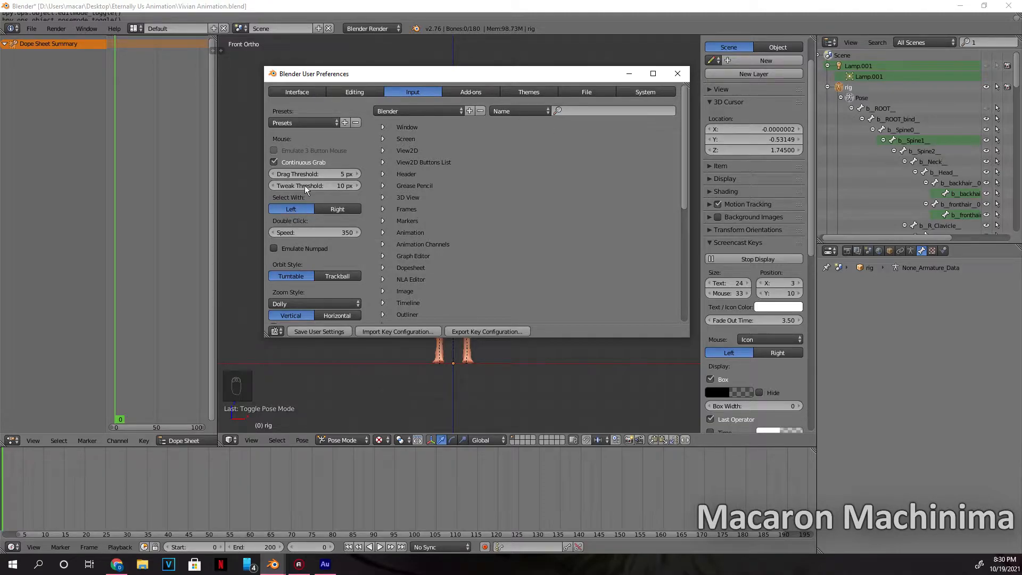
left_click(676, 74)
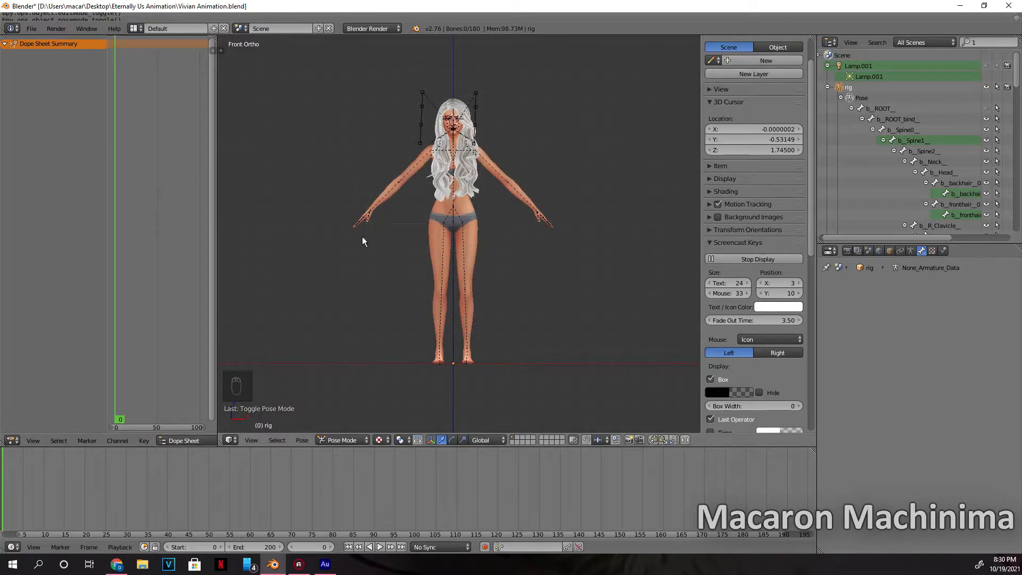
Play the rig's animation briefly while viewing from the side, stop it and return to the first frame.
middle_click_drag(514, 290, 411, 301)
left_click(379, 546)
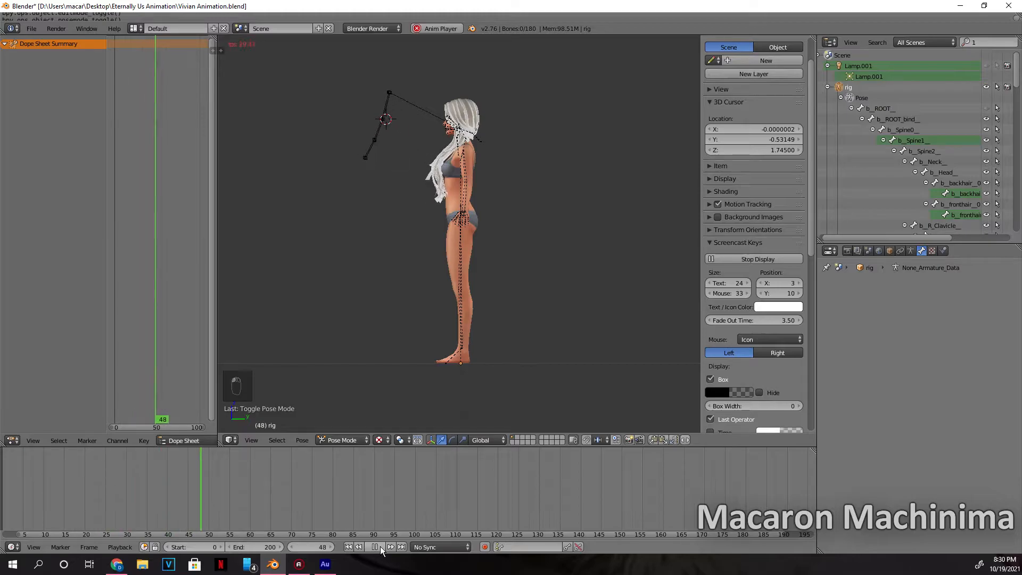
left_click(380, 546)
left_click(348, 546)
middle_click_drag(437, 349, 584, 354)
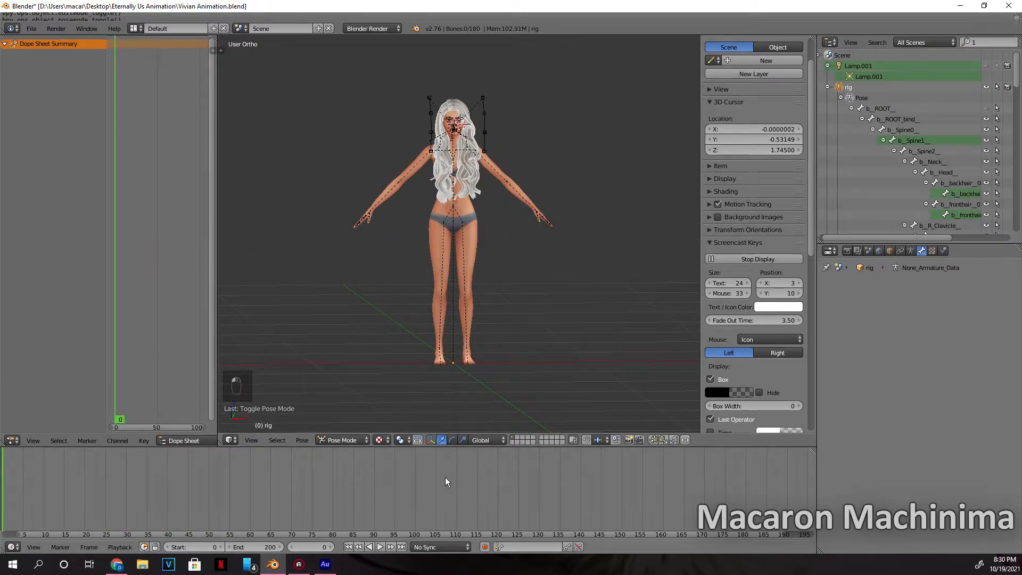
middle_click_drag(595, 346, 584, 349)
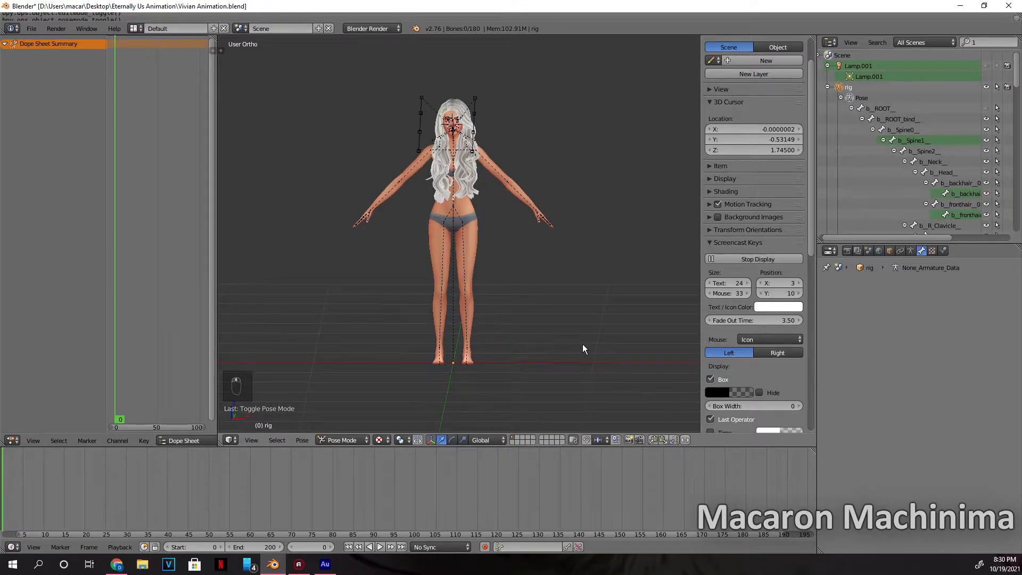
key("KP_1")
Frame the lower legs in the orthographic right view and switch the rig to Edit Mode.
middle_click_drag(582, 349, 462, 346)
key("KP_3")
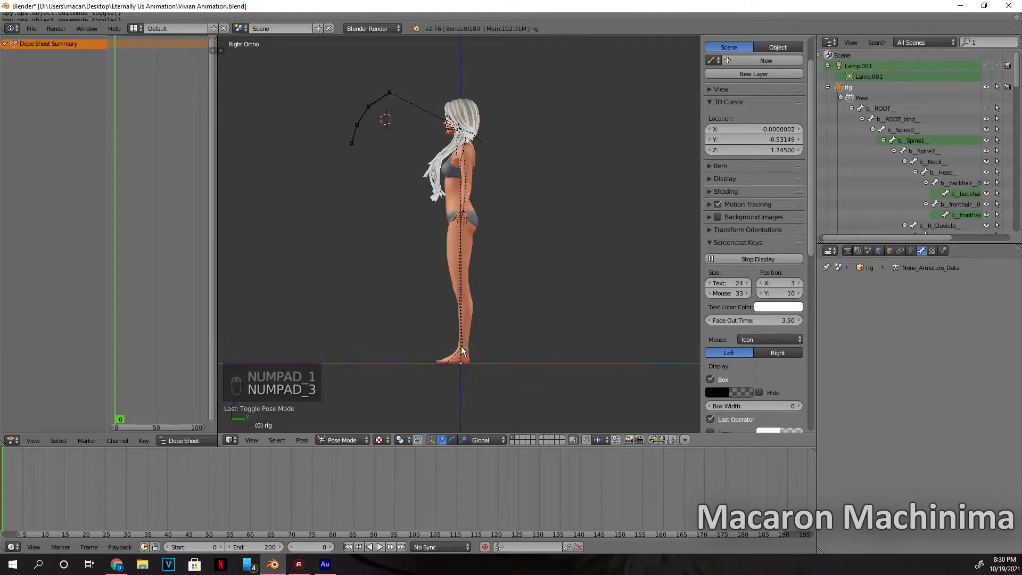
scroll(521, 354, "up", 2)
scroll(524, 358, "up", 3)
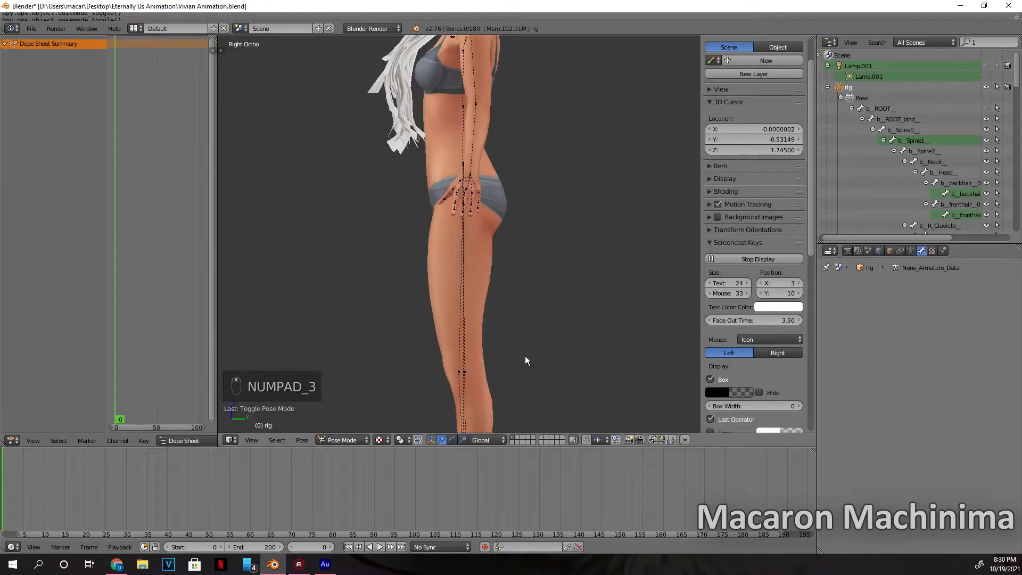
scroll(525, 355, "up", 2)
middle_click_drag(622, 380, 473, 379, "shift")
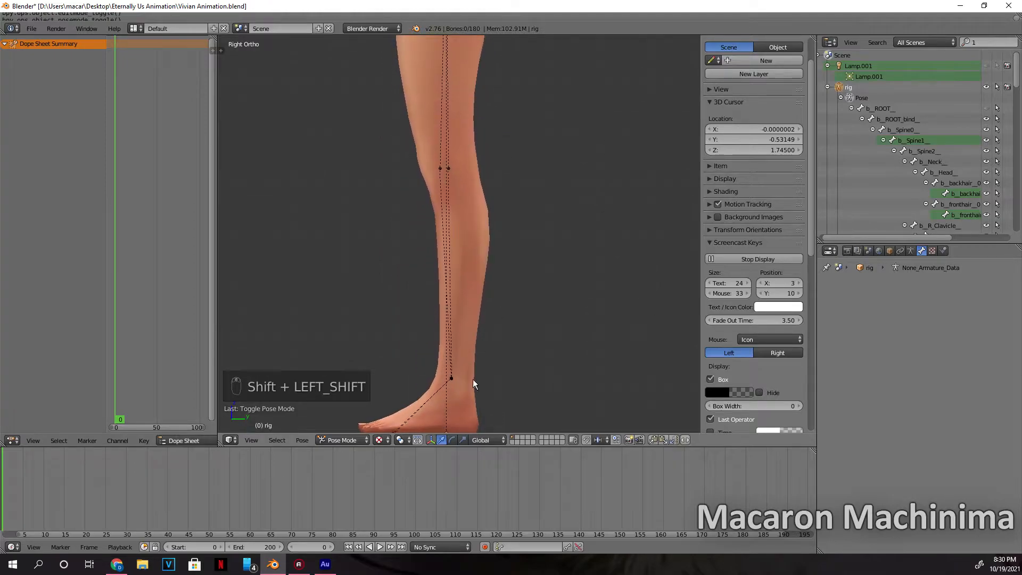
left_click(356, 440)
left_click(356, 416)
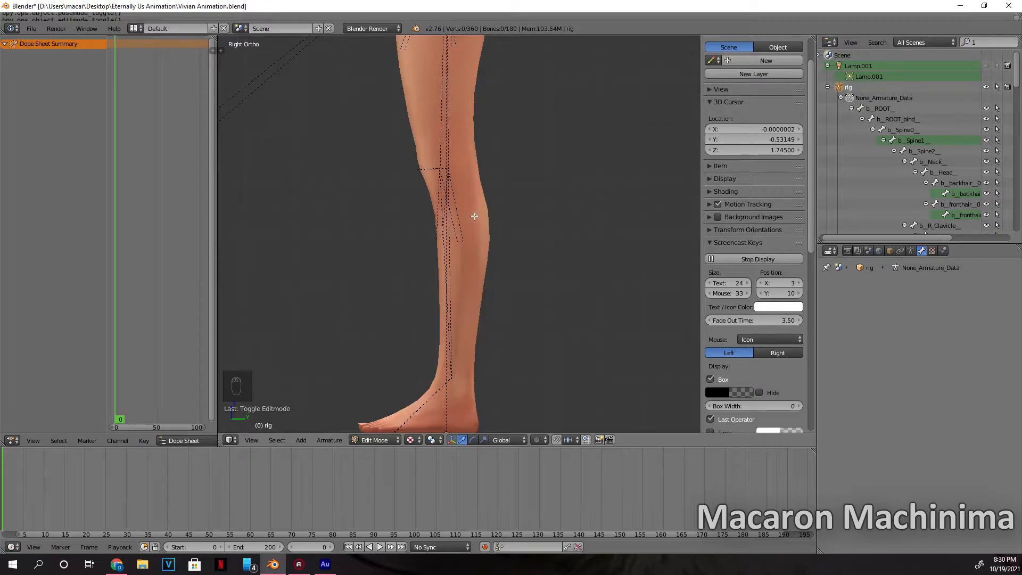
Box-select the knee joints of both legs in right view and move them forward about 0.014 along global Y.
key("KP_3")
key("KP_3")
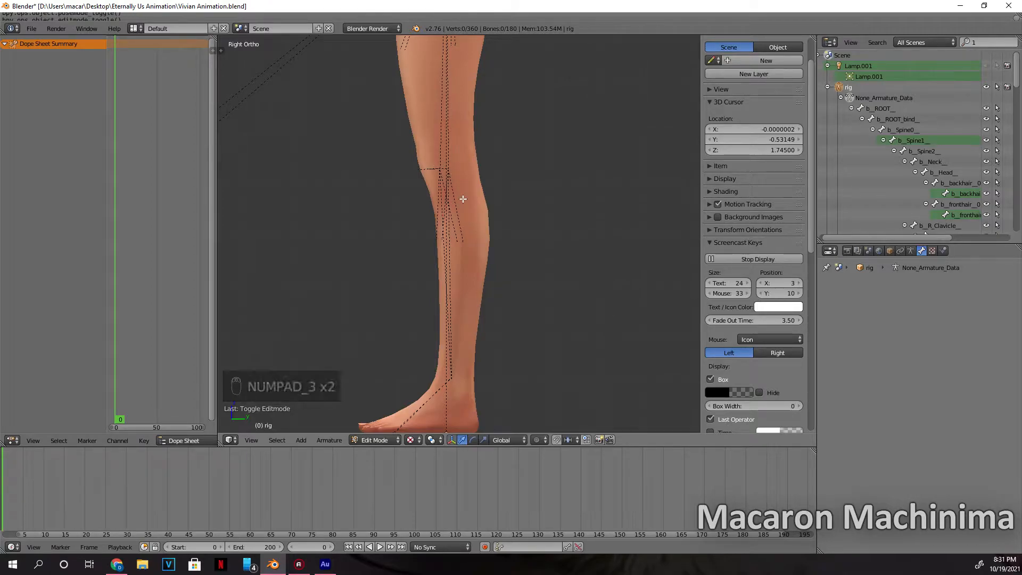
middle_click_drag(439, 185, 473, 242)
key("KP_3")
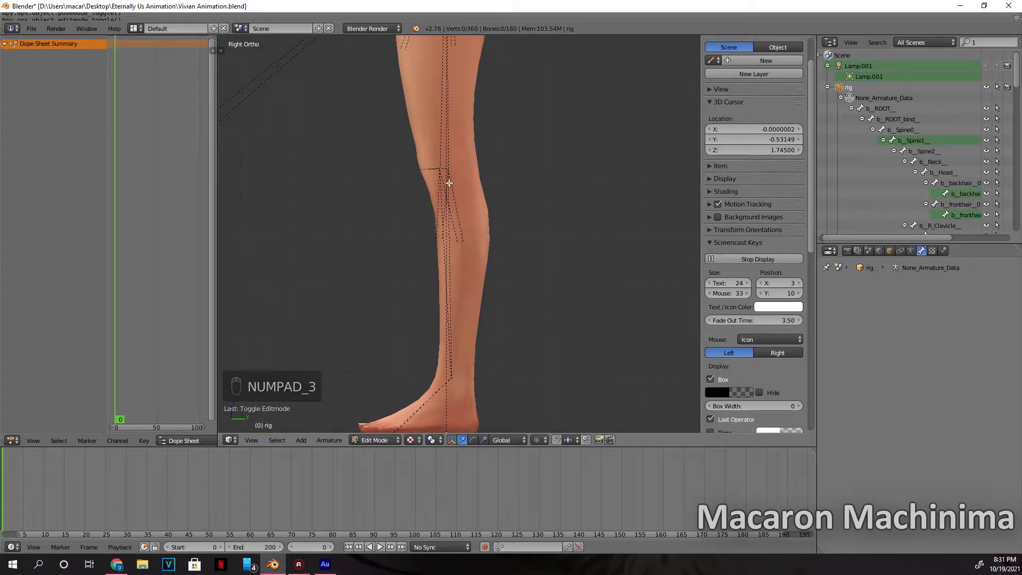
key("b")
left_click_drag(436, 164, 463, 190)
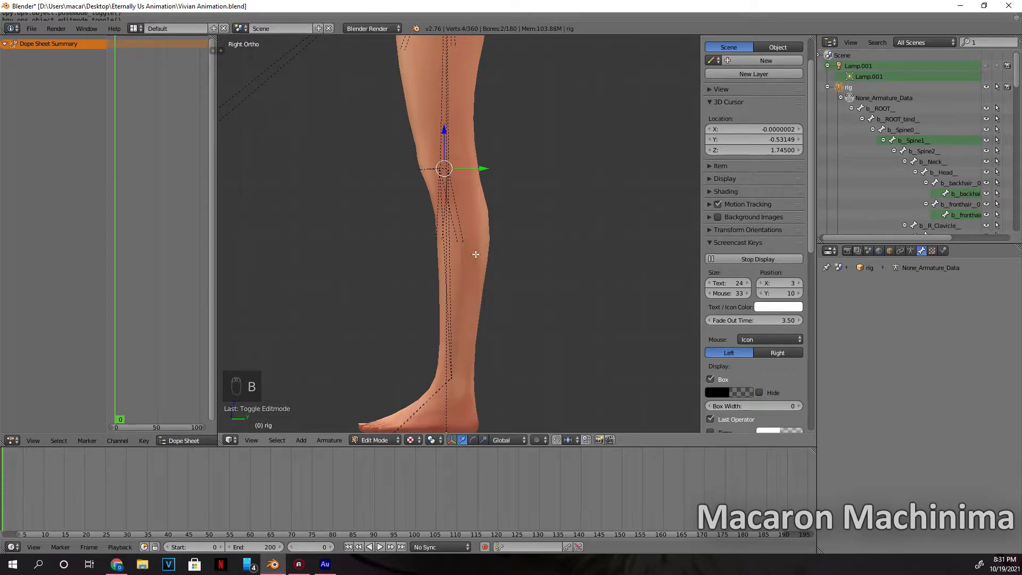
key("g")
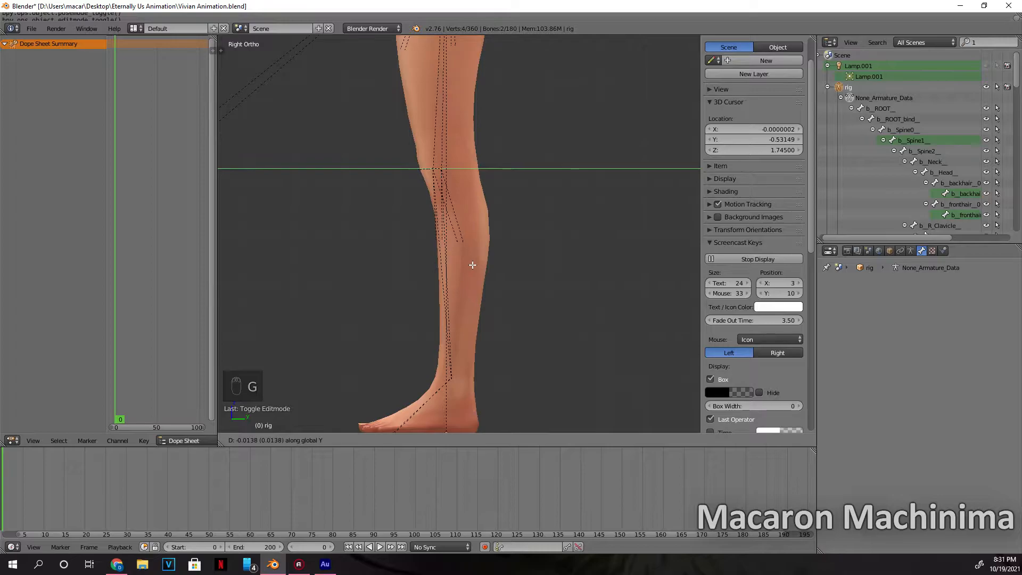
left_click(473, 264)
mouse_move(474, 264)
middle_mouse_down()
mouse_move(589, 270)
mouse_move(473, 268)
middle_mouse_up()
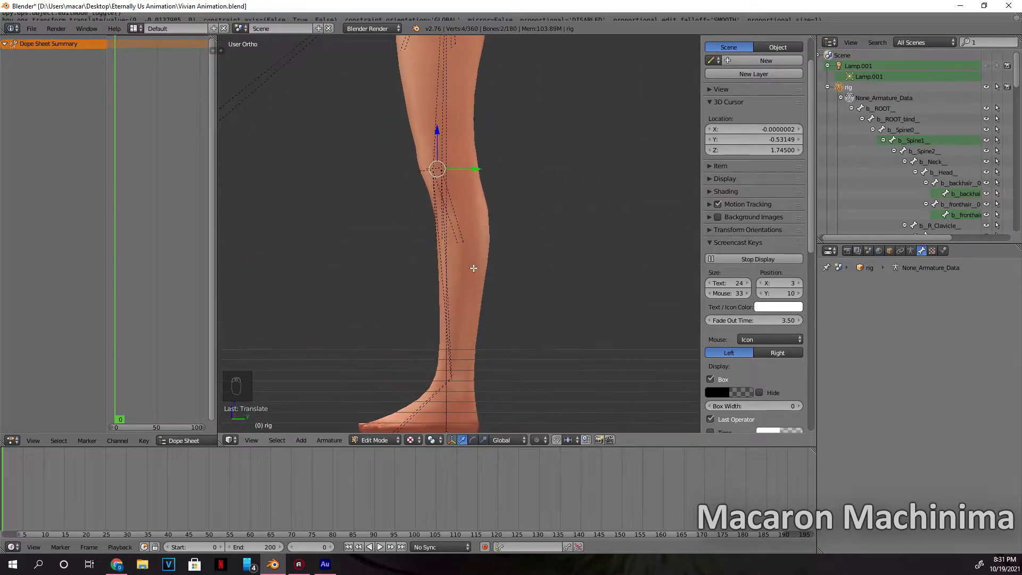
key("KP_1")
key("KP_3")
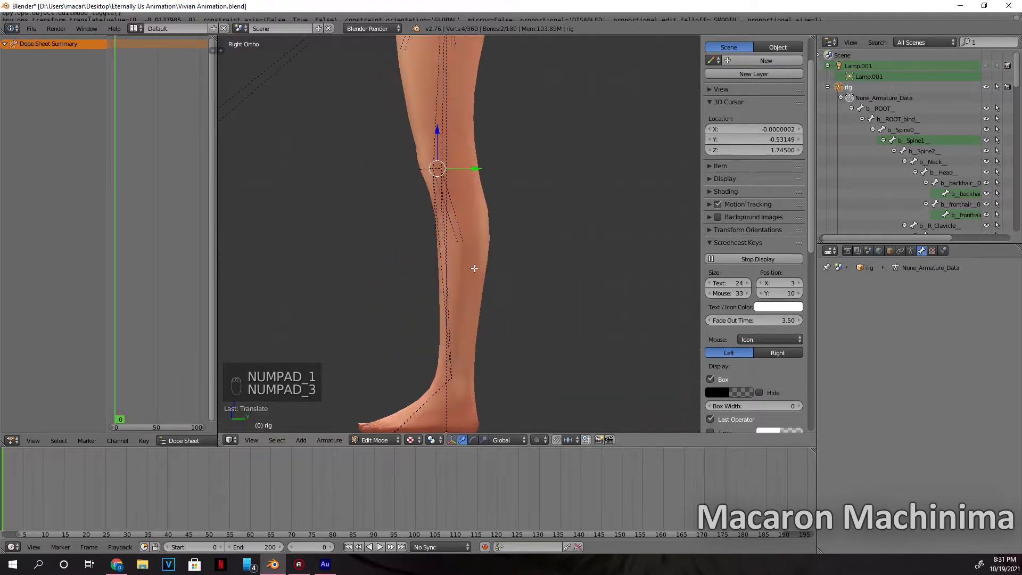
Extrude a new bone backward along Y from the left ankle joint, ending at about Y 0.106.
middle_click_drag(557, 384, 548, 338, "shift")
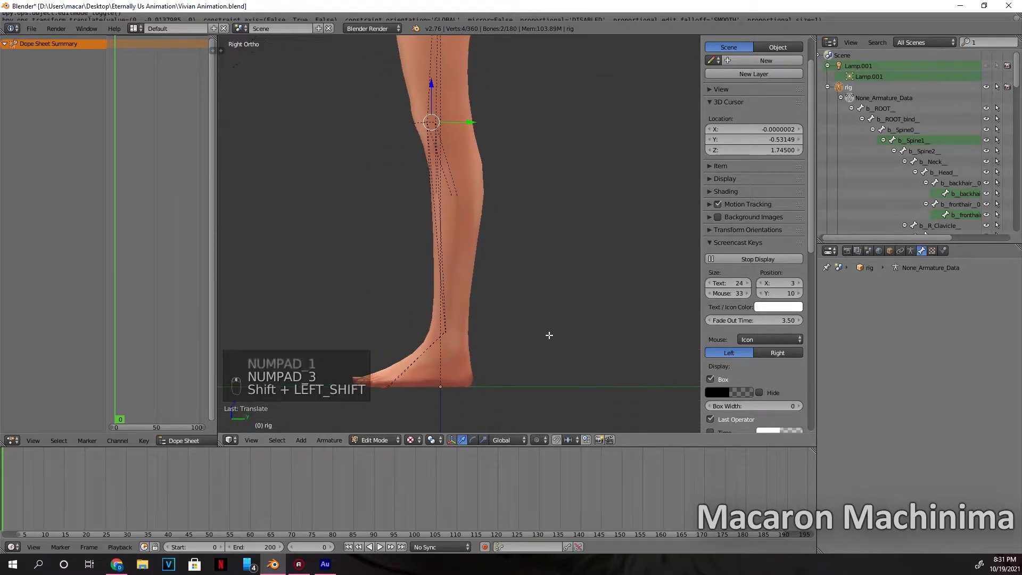
right_click(446, 329)
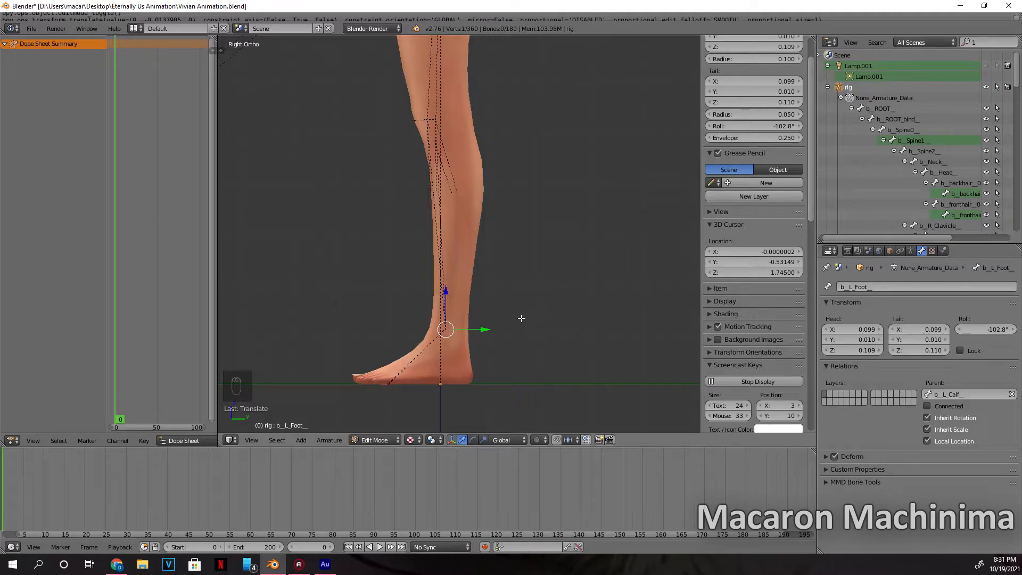
key("e")
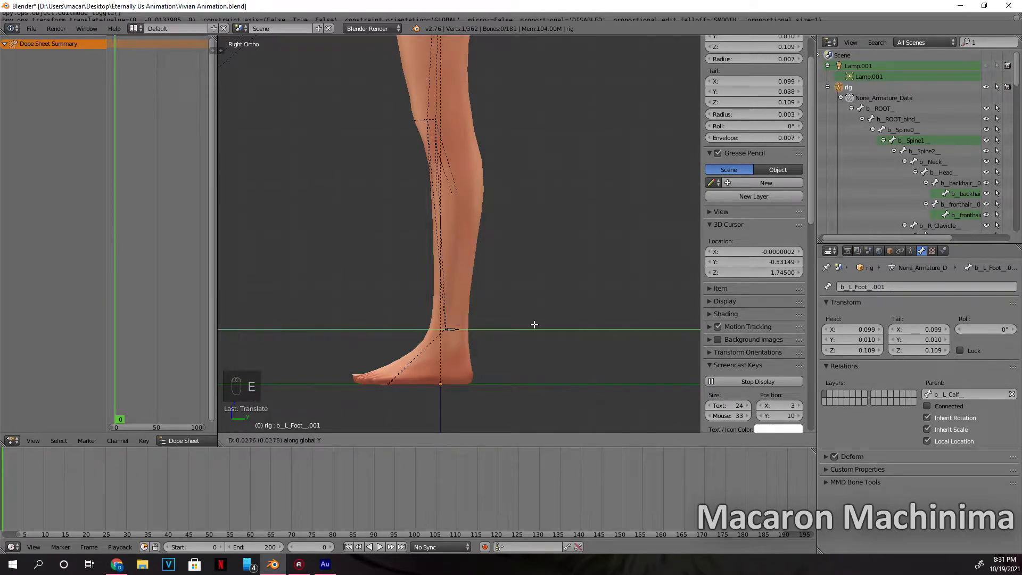
left_click(568, 326)
Extrude a matching bone backward along Y from the right ankle joint, ending at about Y 0.106.
middle_click_drag(544, 367, 697, 384)
right_click(454, 343)
middle_click_drag(454, 371, 473, 360)
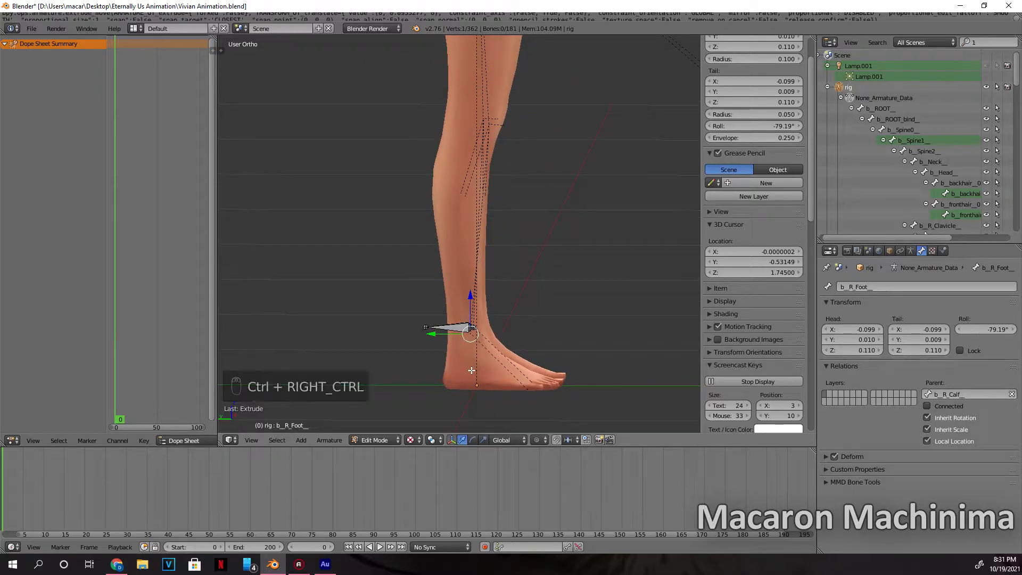
key("ctrl+KP_3")
key("e")
key("y")
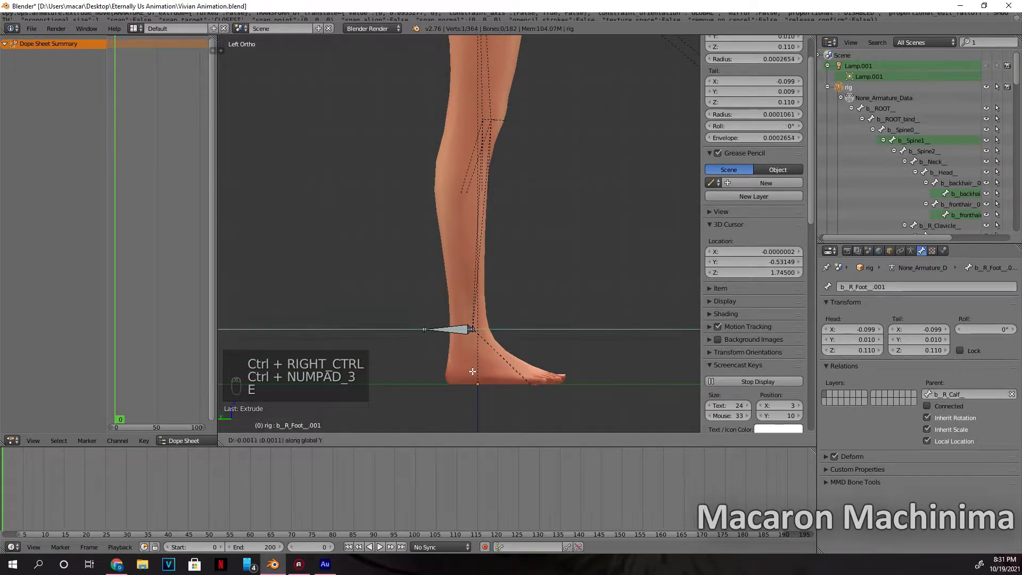
left_click(424, 372)
Clear the parent of both newly extruded ankle bones, the left one first.
middle_click_drag(568, 324, 426, 319)
right_click(492, 331)
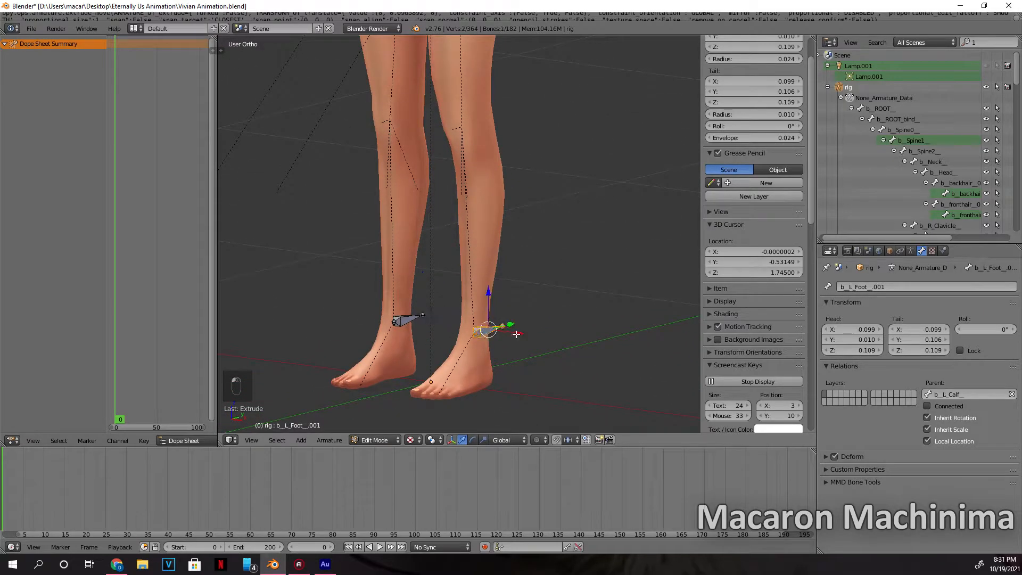
left_click(1012, 395)
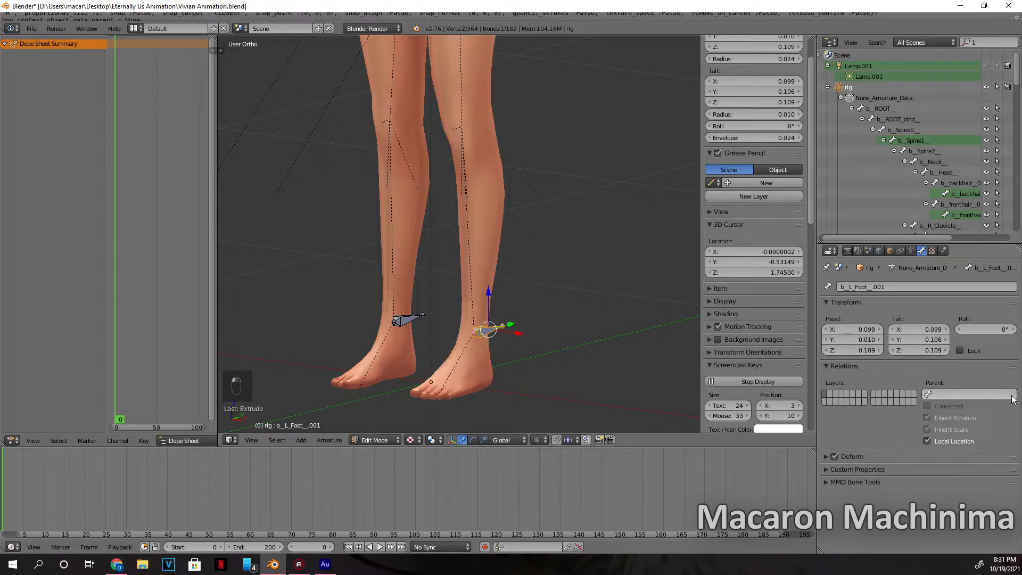
right_click(407, 319)
left_click(1012, 394)
Switch the rig to Pose Mode and filter the outliner by "foot".
left_click(390, 439)
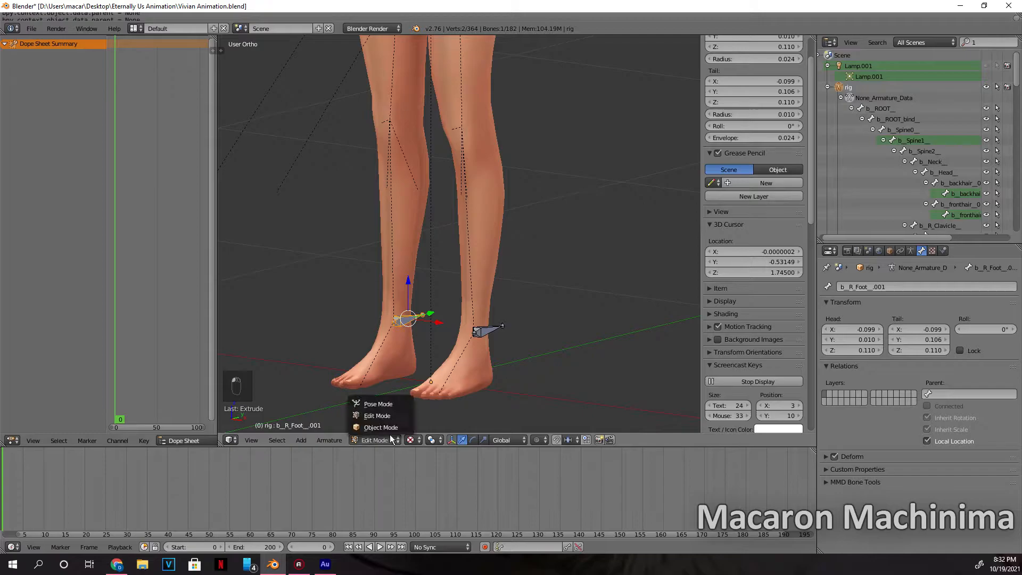
left_click(392, 404)
left_click(1006, 42)
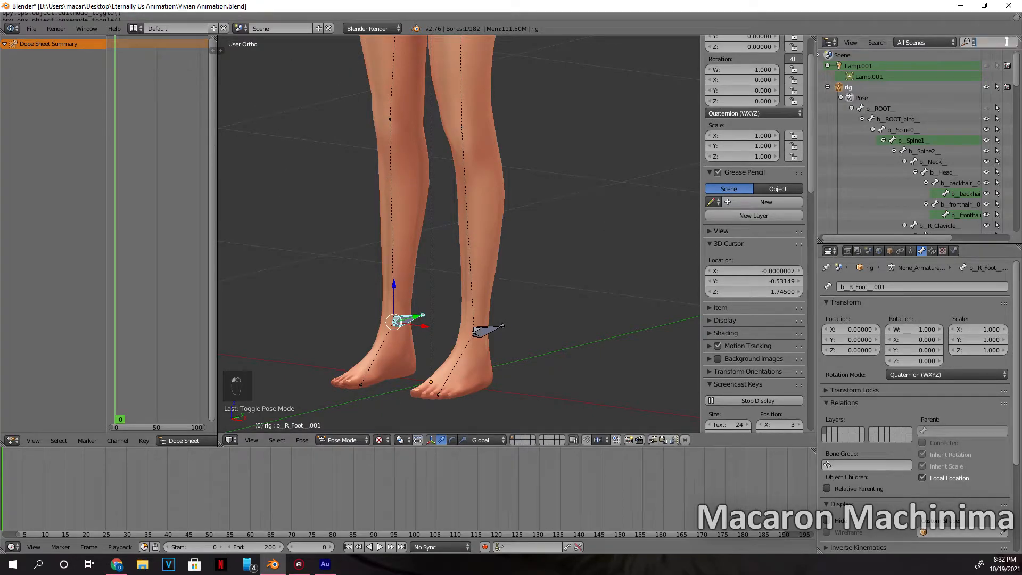
type("foot")
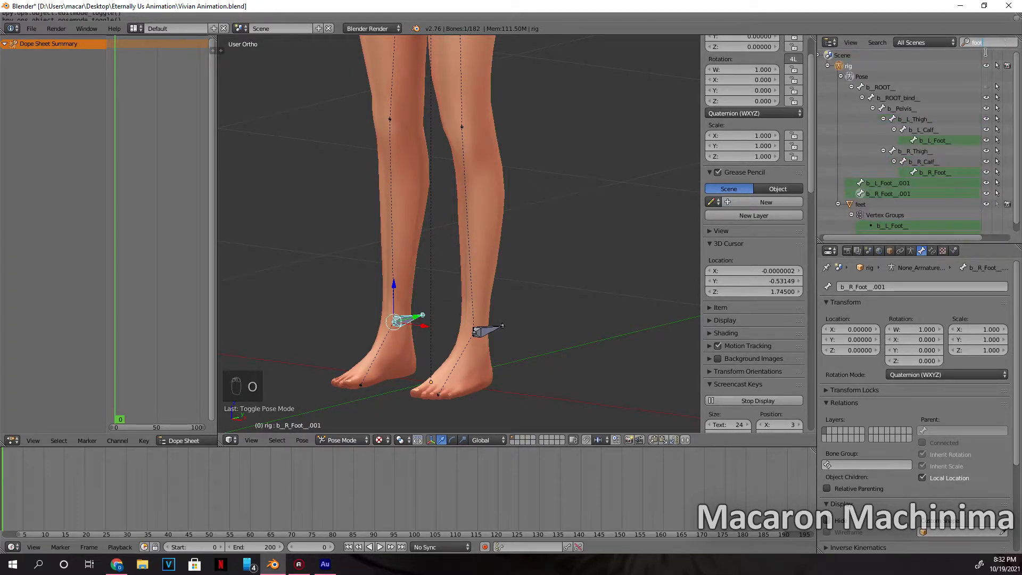
Rename the extruded right ankle bone to b__R_Foot__IK.
left_click(911, 287)
left_click(910, 286)
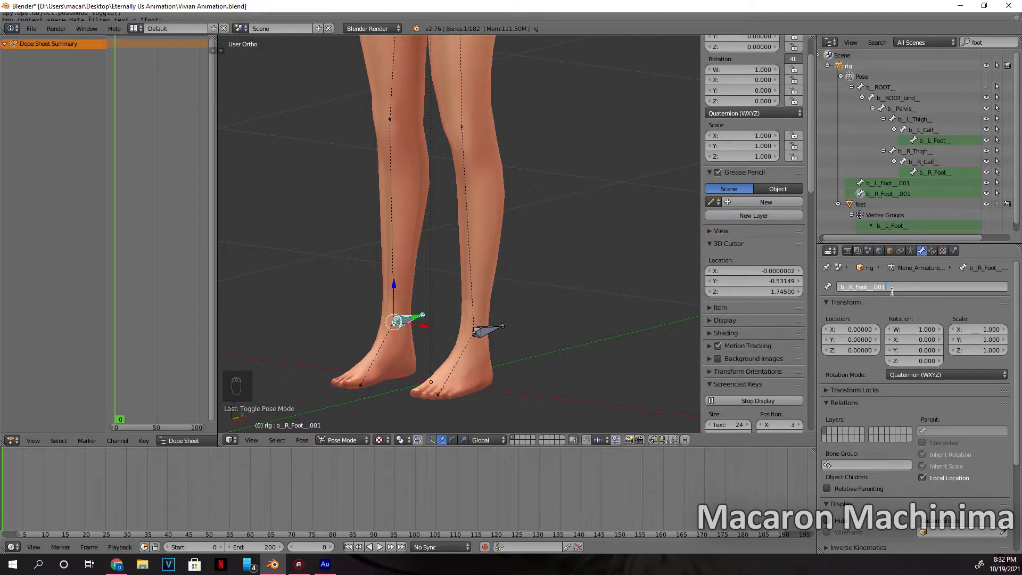
key("BackSpace")
key("BackSpace")
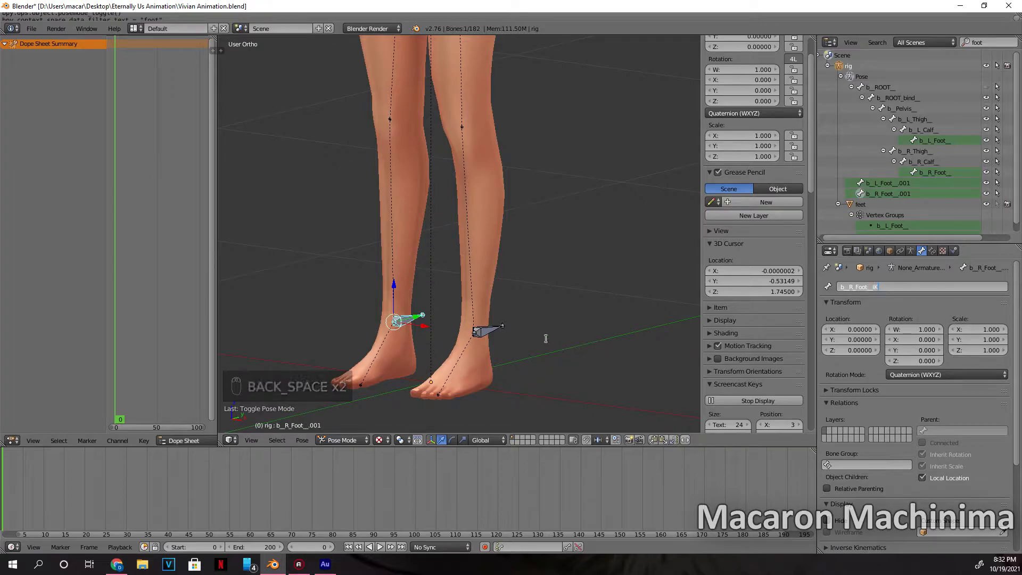
left_click(500, 332)
Rename the extruded left ankle bone to b__L_Foot__IK.
right_click(499, 331)
left_click(911, 285)
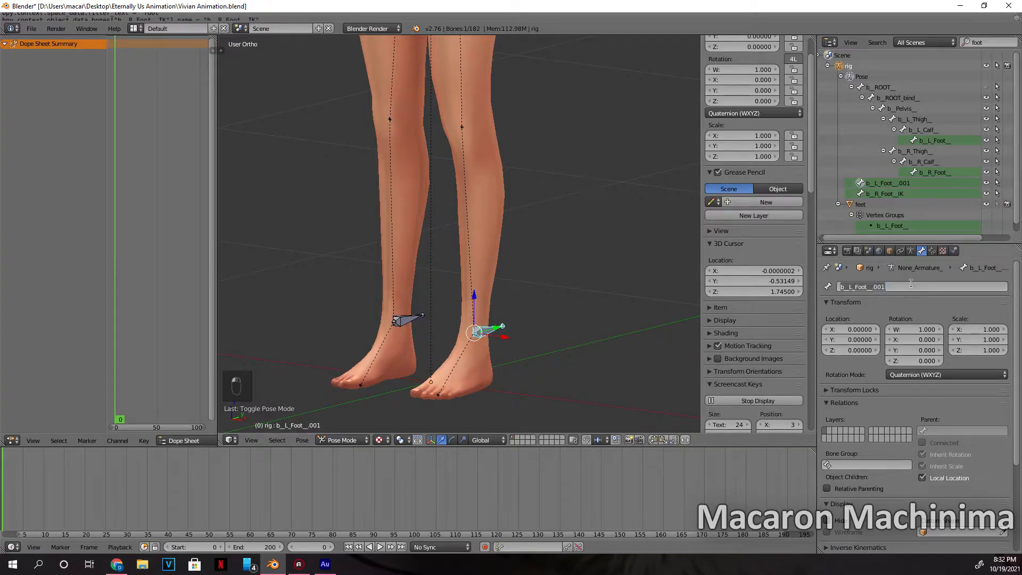
key("Home")
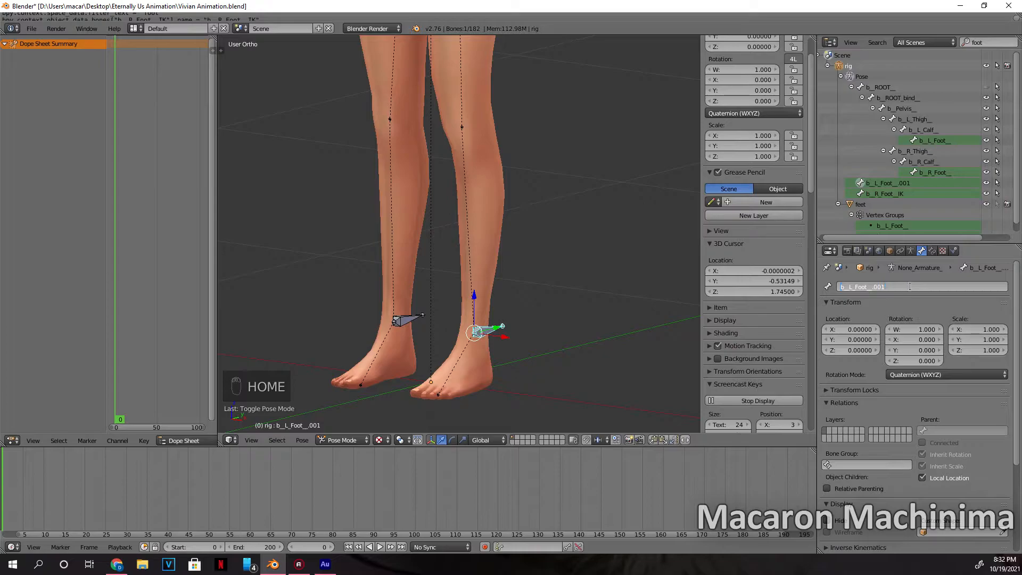
key("BackSpace")
type("IK")
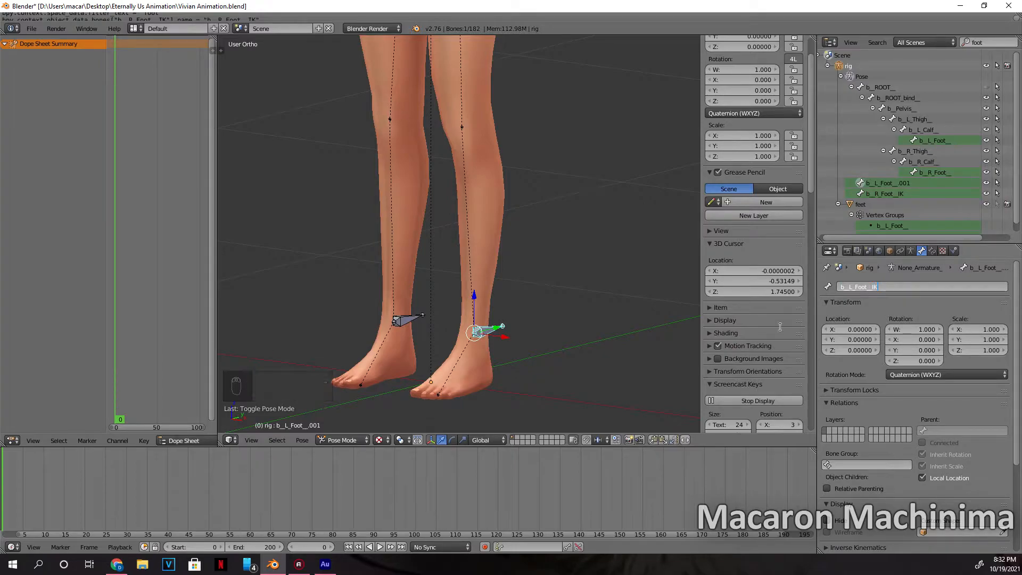
key("Return")
Add an Inverse Kinematics bone constraint to the b__L_Foot__ bone.
middle_click_drag(574, 327, 548, 325)
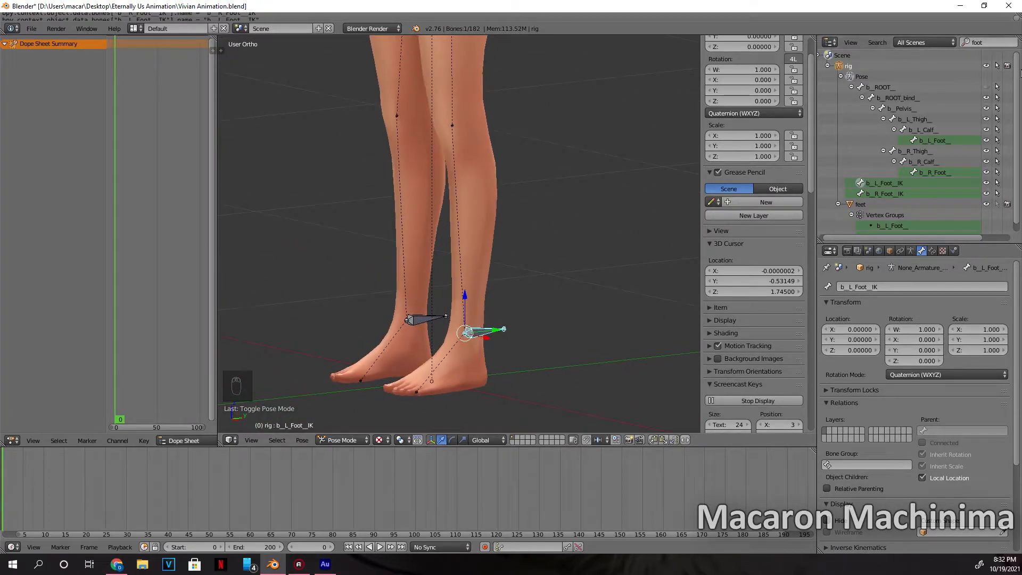
left_click(942, 138)
left_click(931, 251)
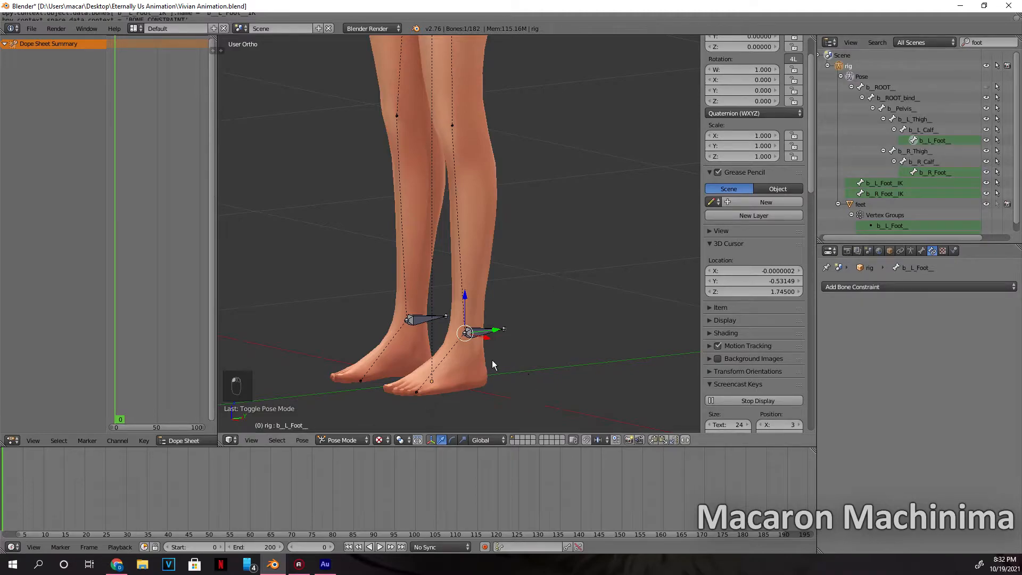
left_click(904, 286)
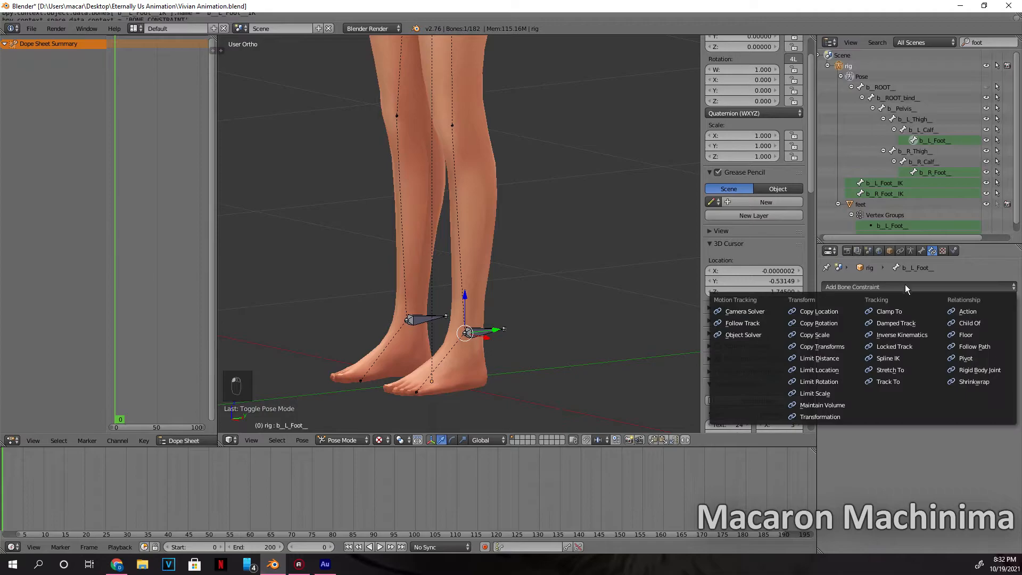
left_click(903, 334)
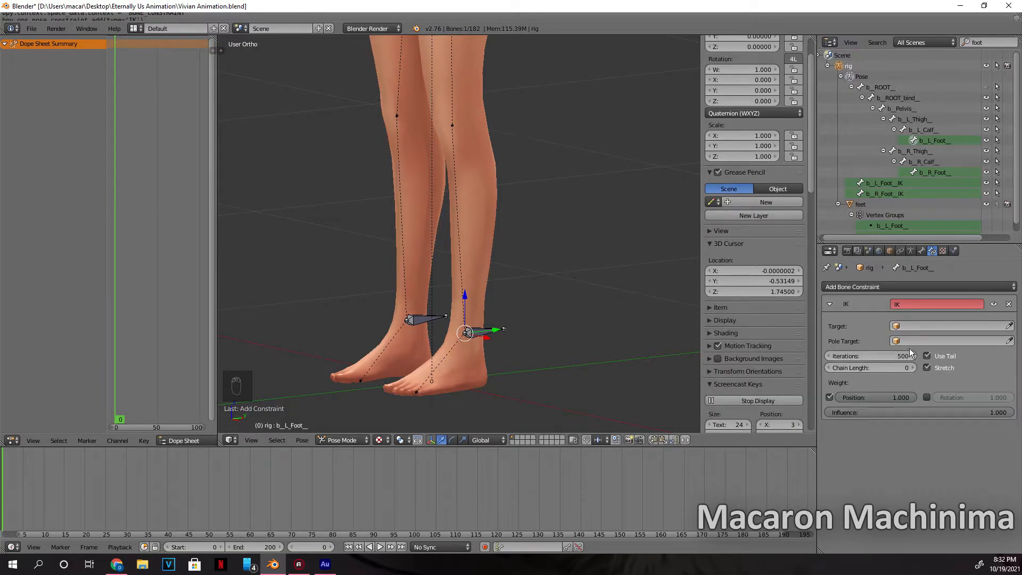
Set the left foot's IK constraint target to rig and its target bone to b__L_Foot__IK.
left_click(922, 326)
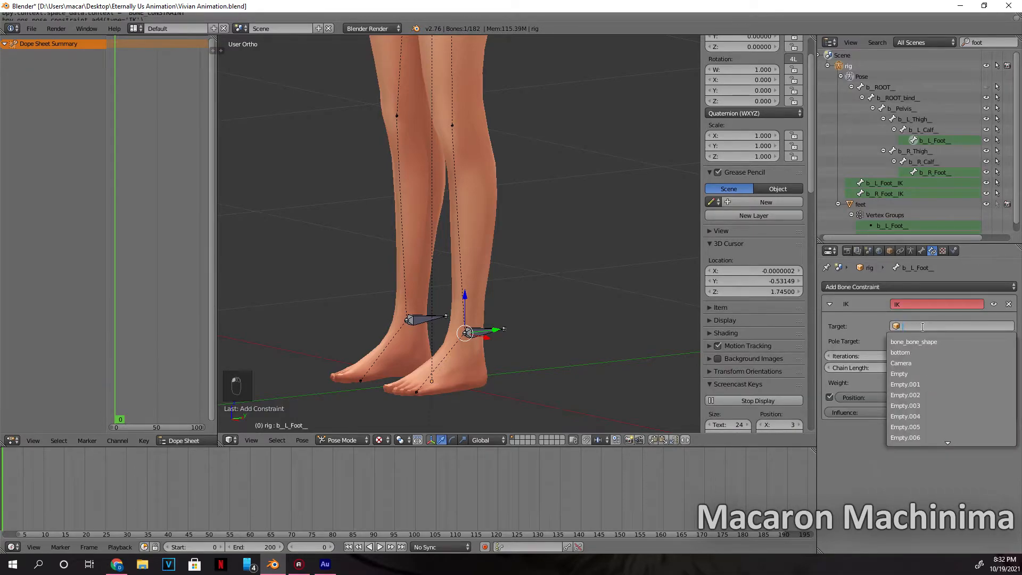
type("rig")
left_click(913, 349)
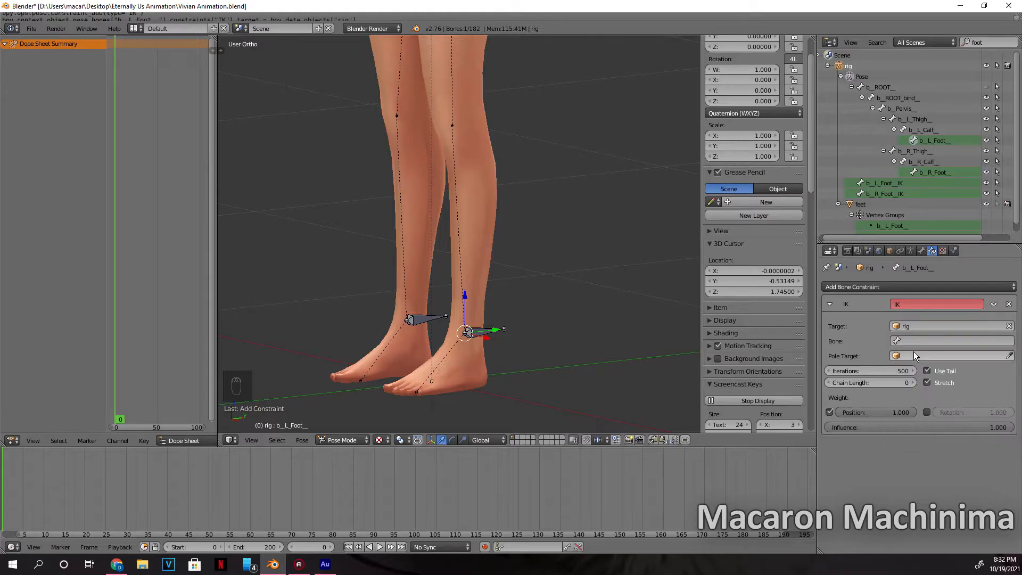
left_click(921, 341)
type("ik")
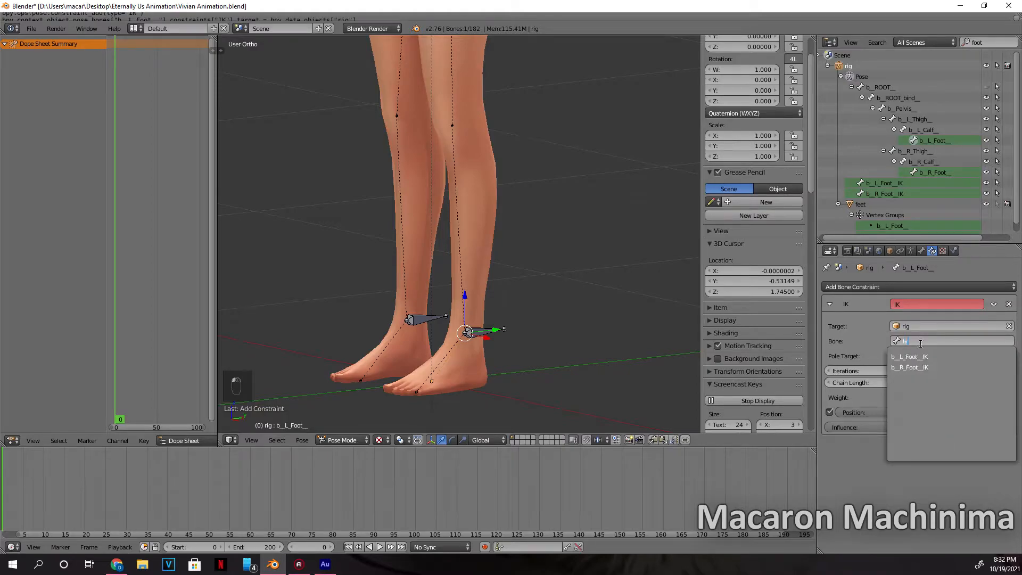
left_click(917, 356)
Set the left foot's IK chain length to 3 and enable its rotation weight.
left_click(913, 382)
left_click(913, 382)
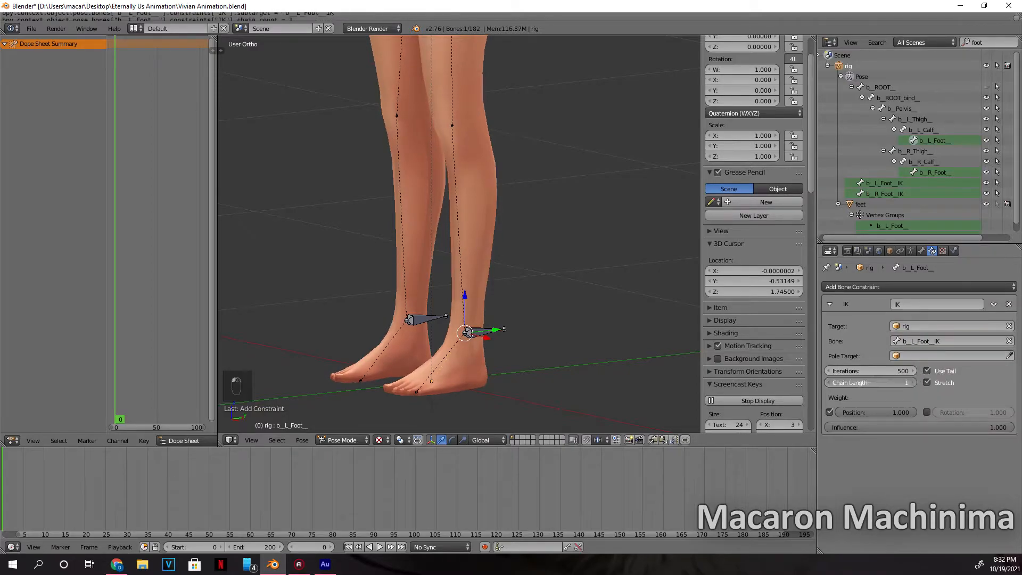
left_click(913, 382)
left_click(927, 412)
mouse_move(692, 341)
middle_mouse_down()
mouse_move(656, 350)
mouse_move(694, 350)
mouse_move(682, 347)
middle_mouse_up()
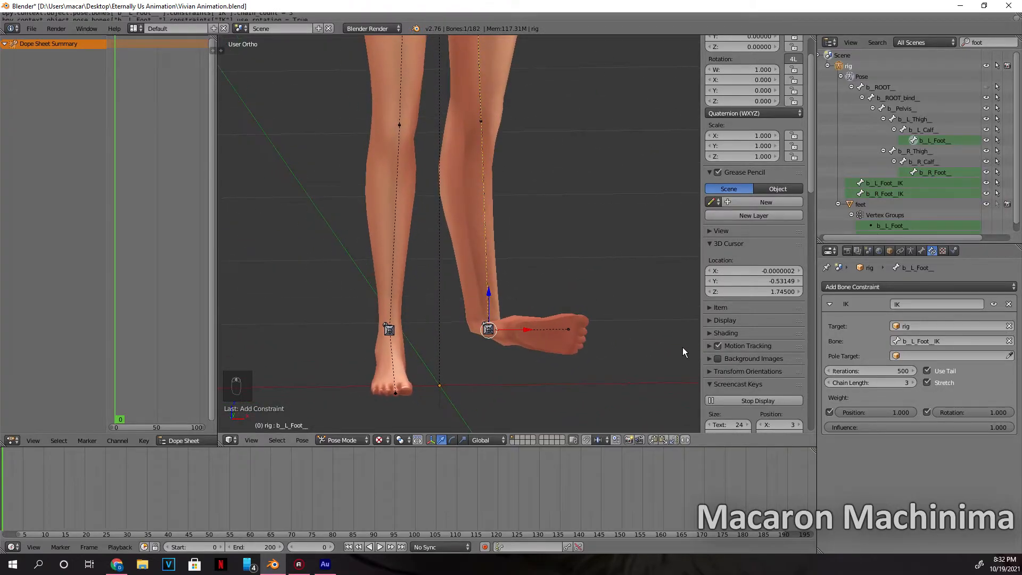
Add an Inverse Kinematics bone constraint to the b__R_Foot__ bone.
middle_click_drag(392, 334, 468, 341)
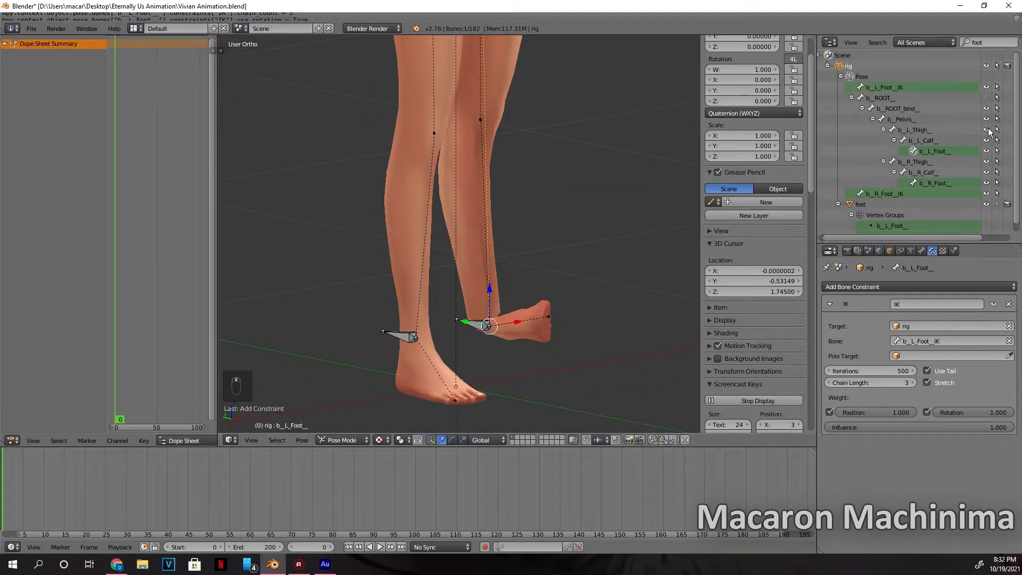
left_click(940, 184)
left_click(904, 289)
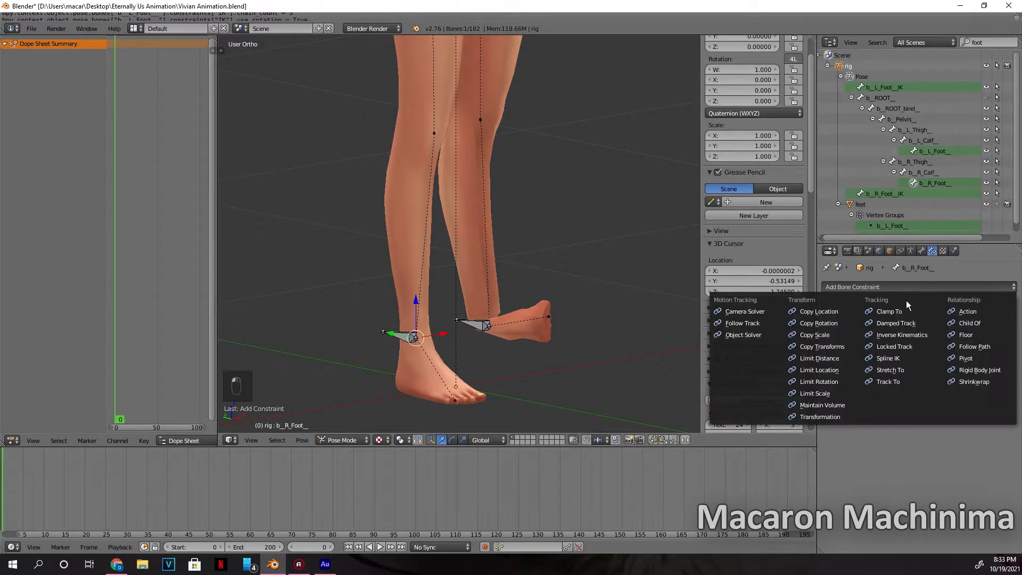
left_click(907, 335)
Set the right foot's IK constraint target to rig and its target bone to b__R_Foot__IK.
left_click(929, 327)
type("rig")
left_click(932, 342)
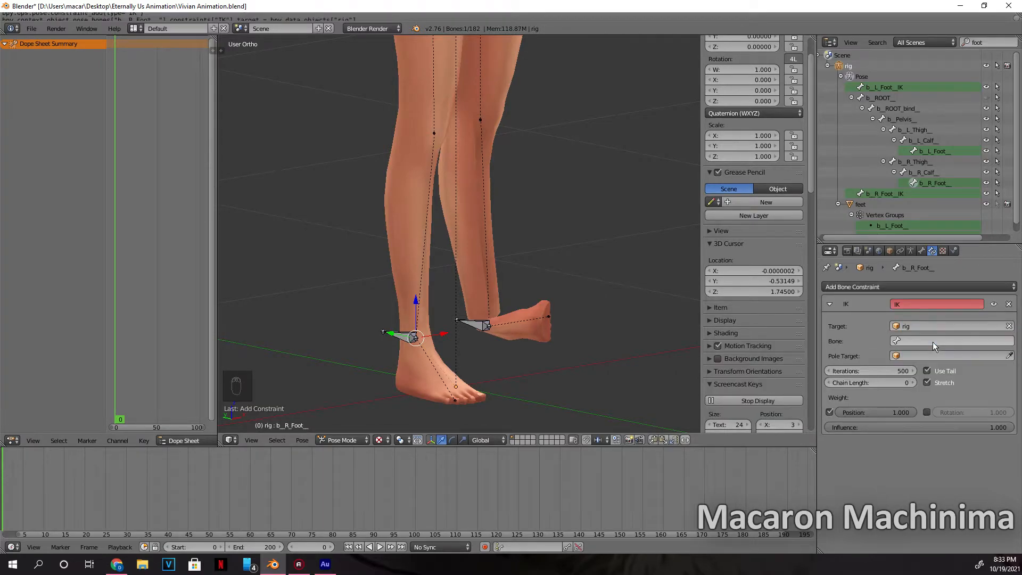
left_click(932, 342)
type("IK")
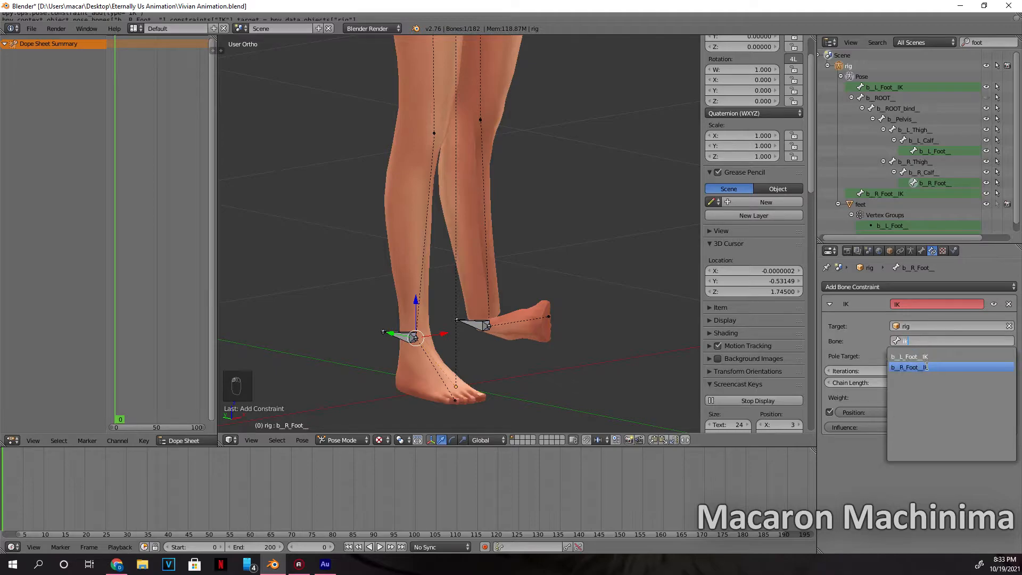
left_click(913, 367)
Set the right foot's IK chain length to 3 and enable its rotation weight.
left_click(912, 383)
left_click(912, 383)
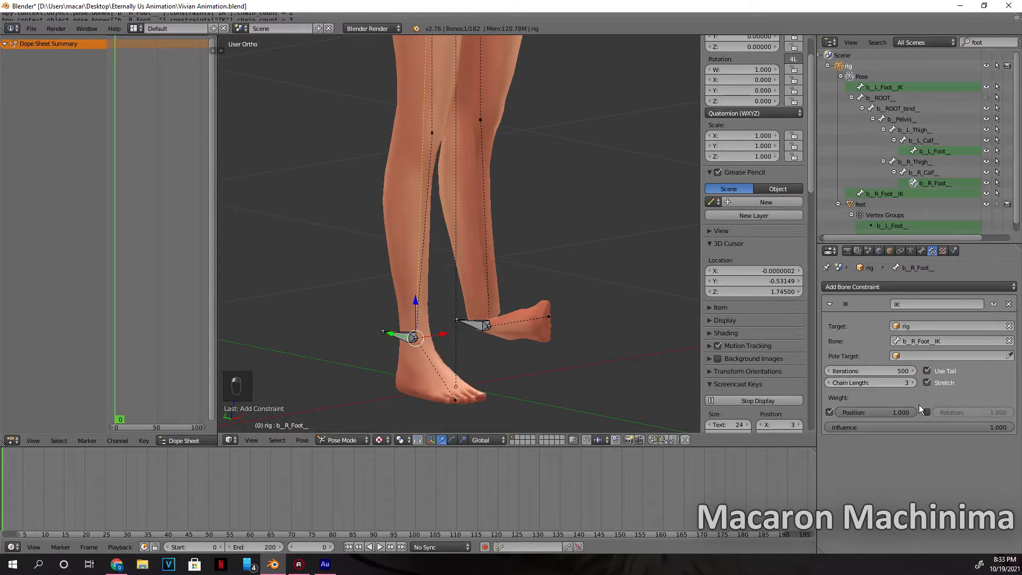
left_click(924, 411)
middle_click_drag(546, 382, 493, 387)
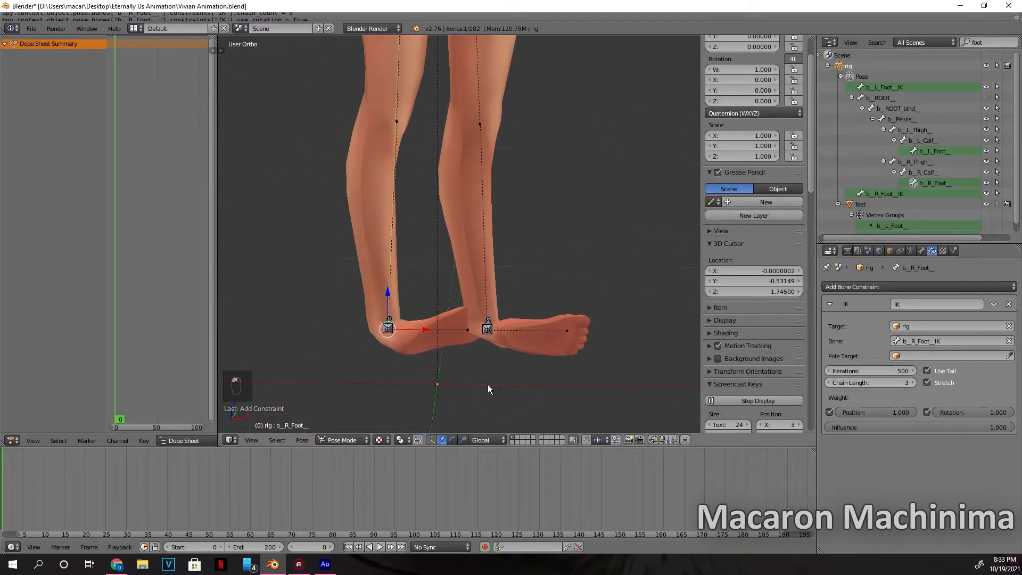
Rotate the b__L_Foot__IK bone with trackball rotation so the left foot stands flat and points forward.
key("KP_1")
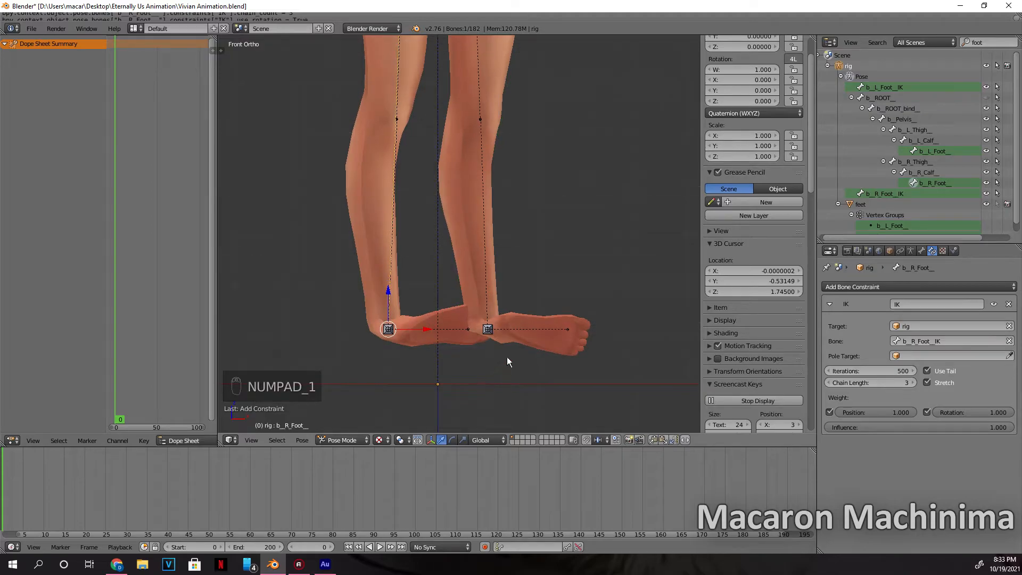
right_click(487, 333)
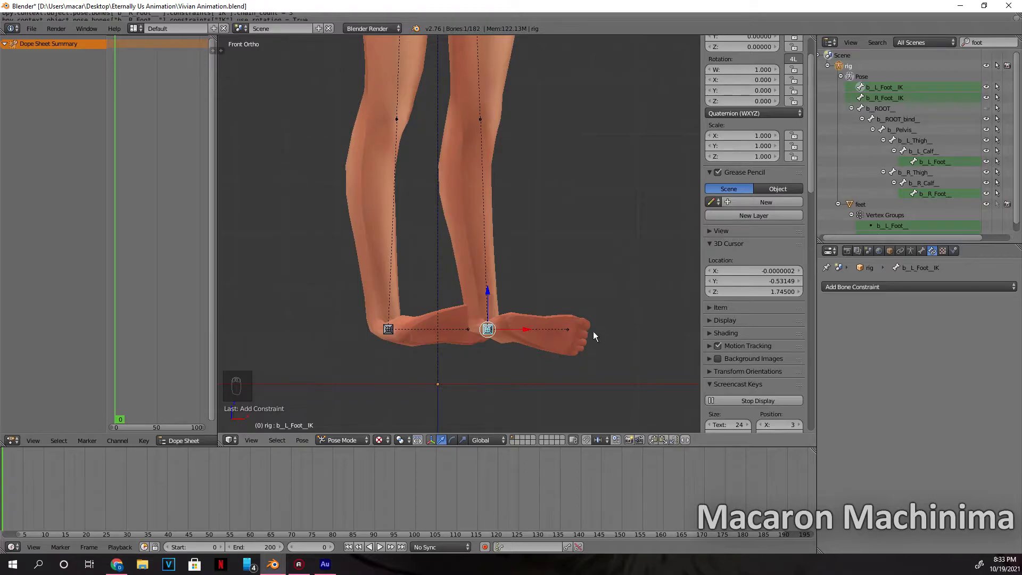
key("r")
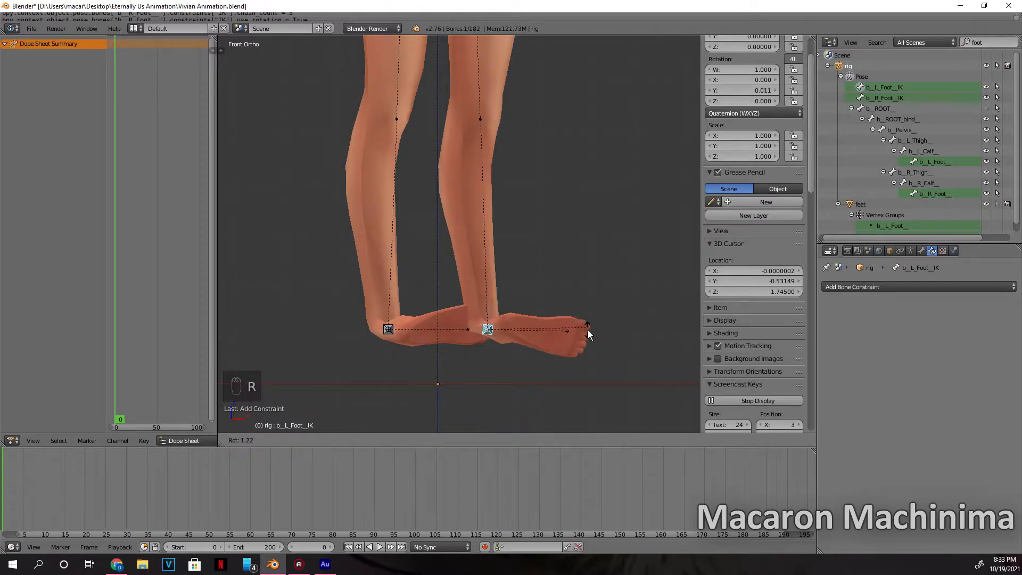
key("r")
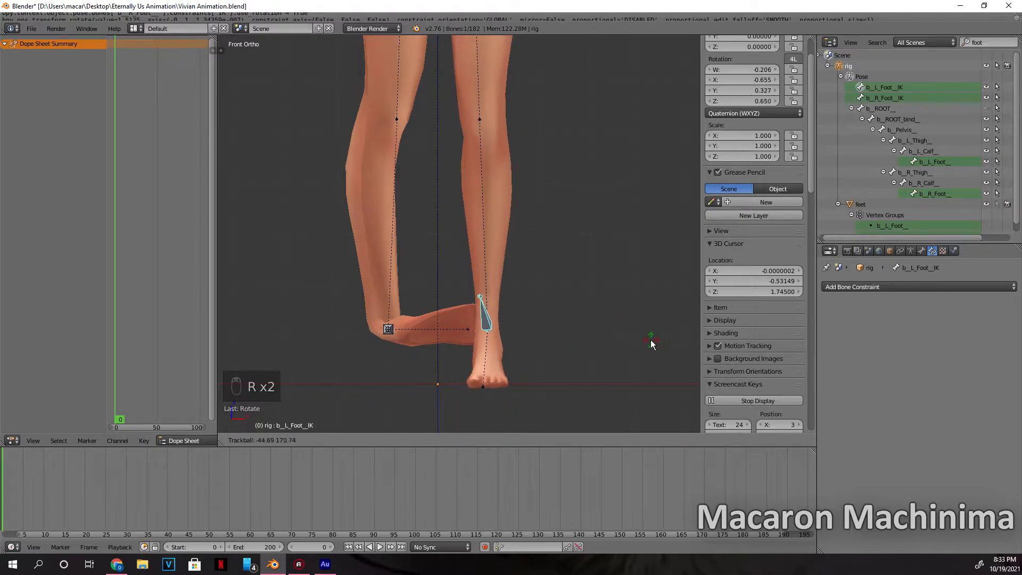
left_click(654, 341)
key("r")
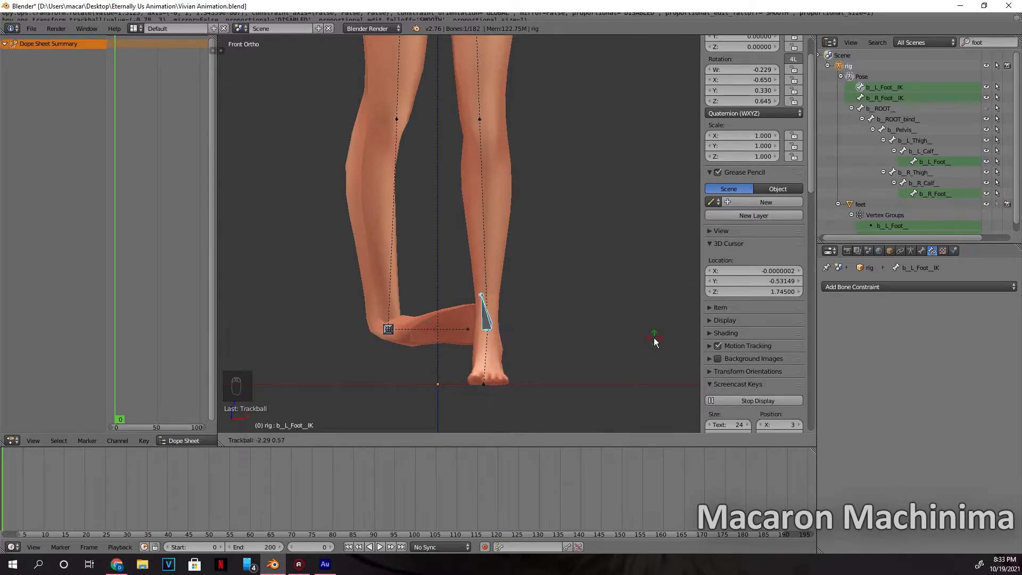
left_click(654, 337)
Rotate the b__R_Foot__IK bone with plain and trackball rotations so the right foot stands flat and points forward.
right_click(390, 330)
key("r")
left_click(403, 405)
key("r")
key("r")
left_click(547, 372)
key("r")
key("r")
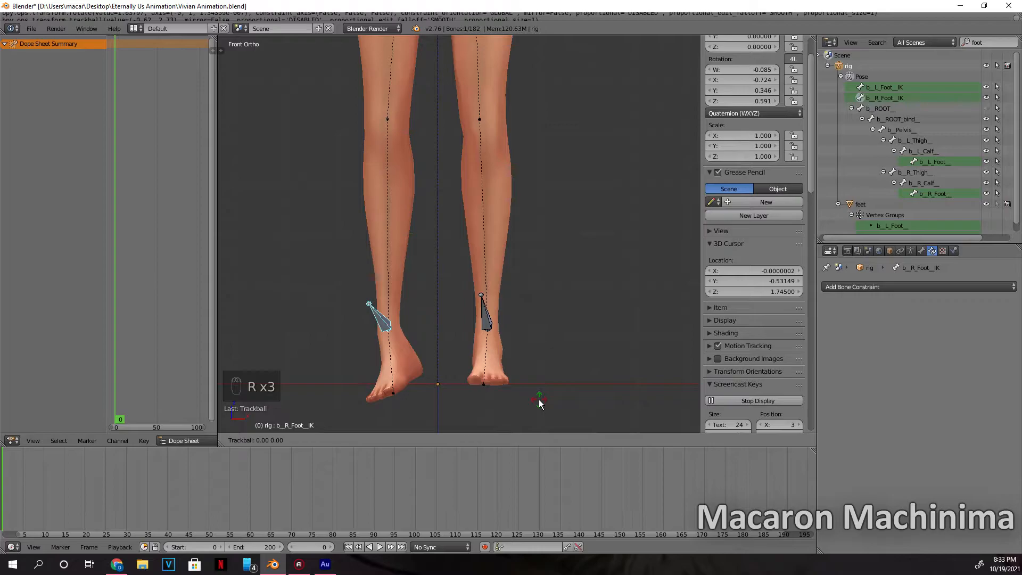
key("r")
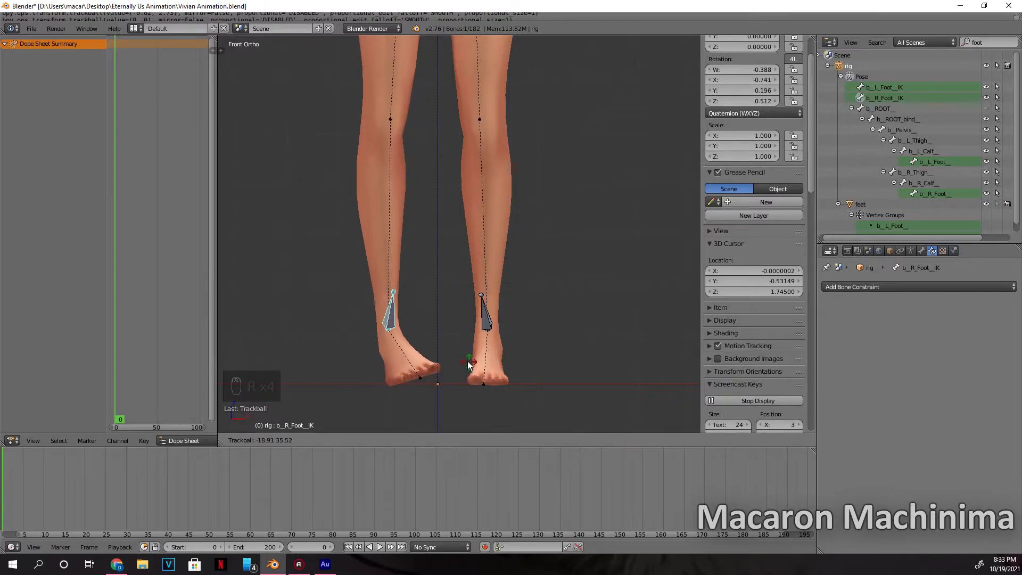
left_click(462, 371)
key("r")
left_click(443, 391)
key("r")
key("r")
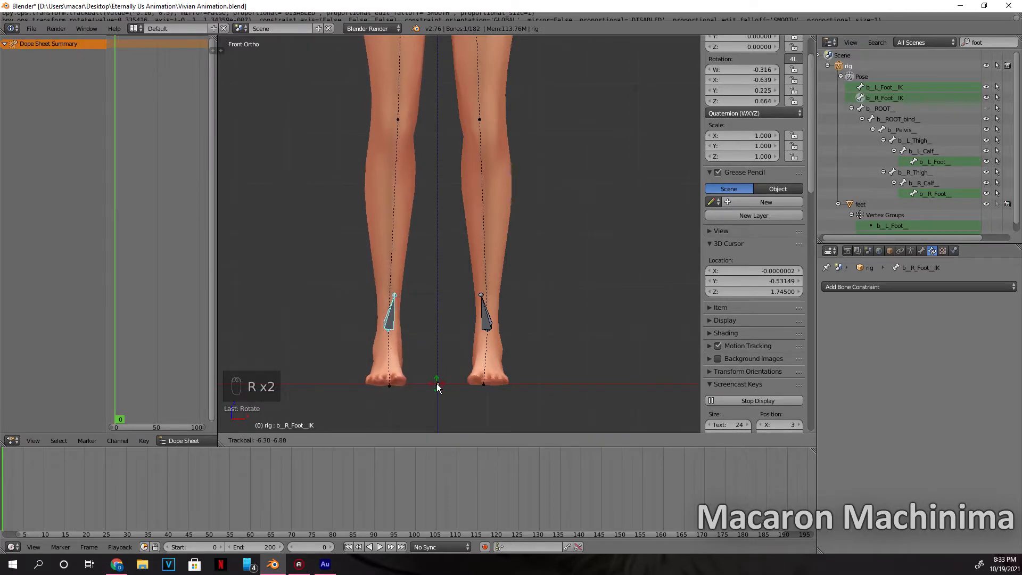
left_click(436, 384)
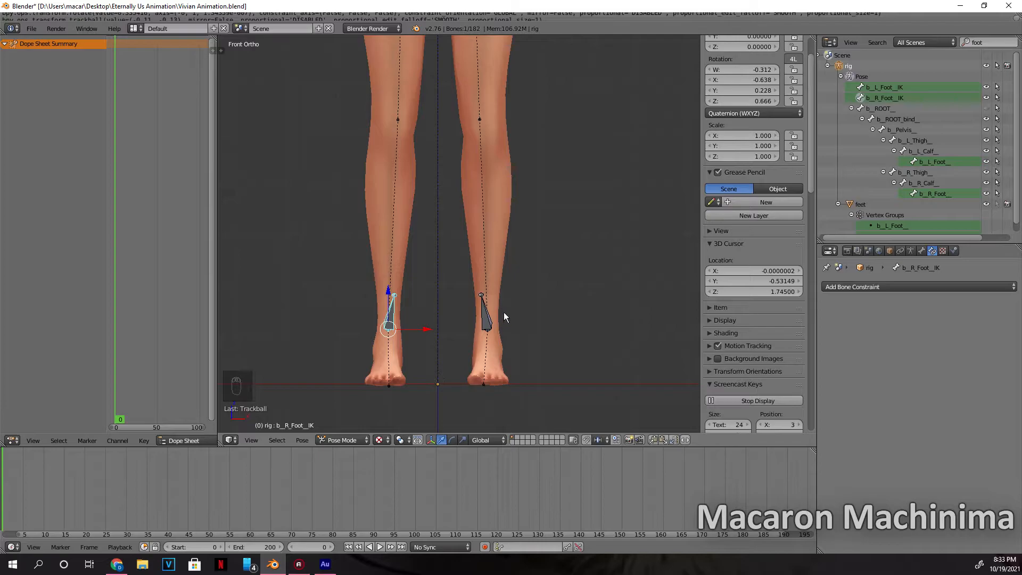
Try clearing the pose rotation of the b__L_Foot__IK bone and undo it.
right_click(486, 325)
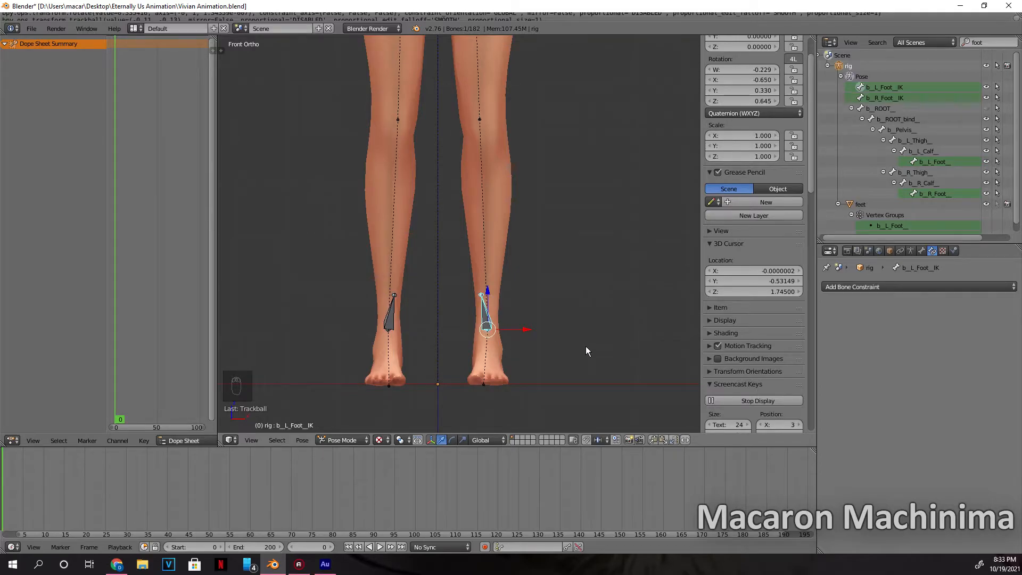
key("alt+r")
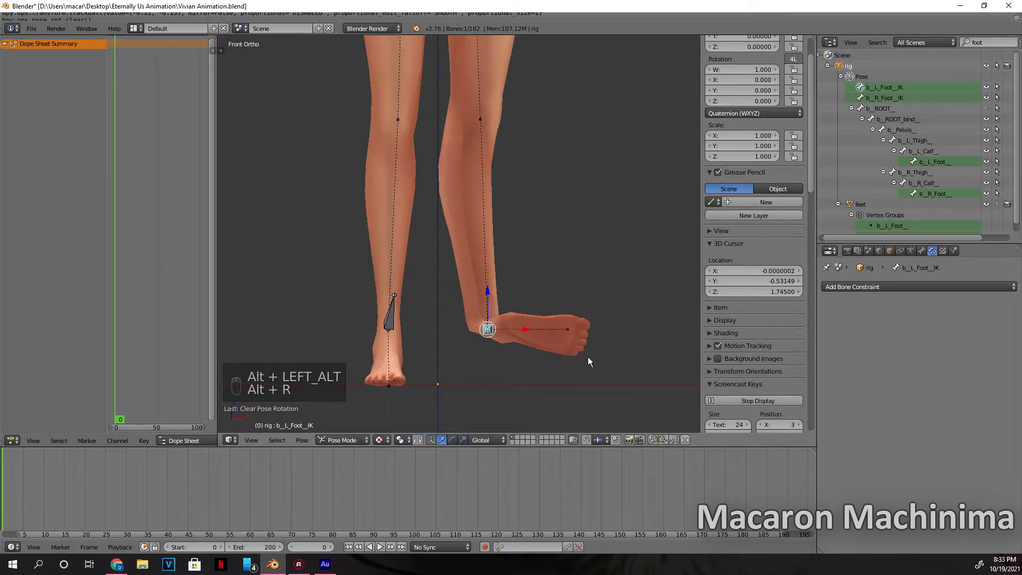
key("ctrl+z")
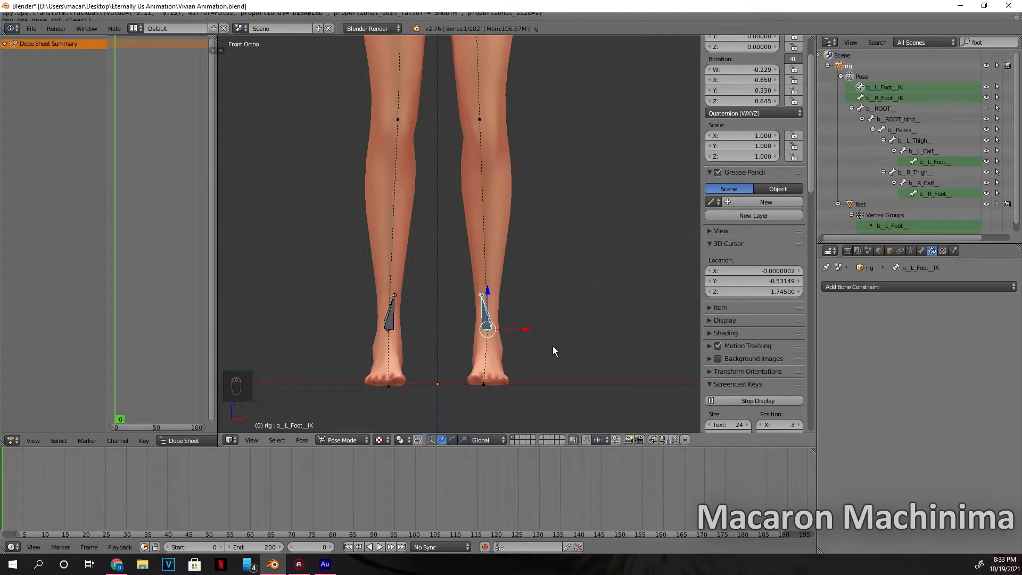
Apply the current pose as the rest pose with b__L_Foot__IK selected, and again with b__R_Foot__IK selected.
key("ctrl+a")
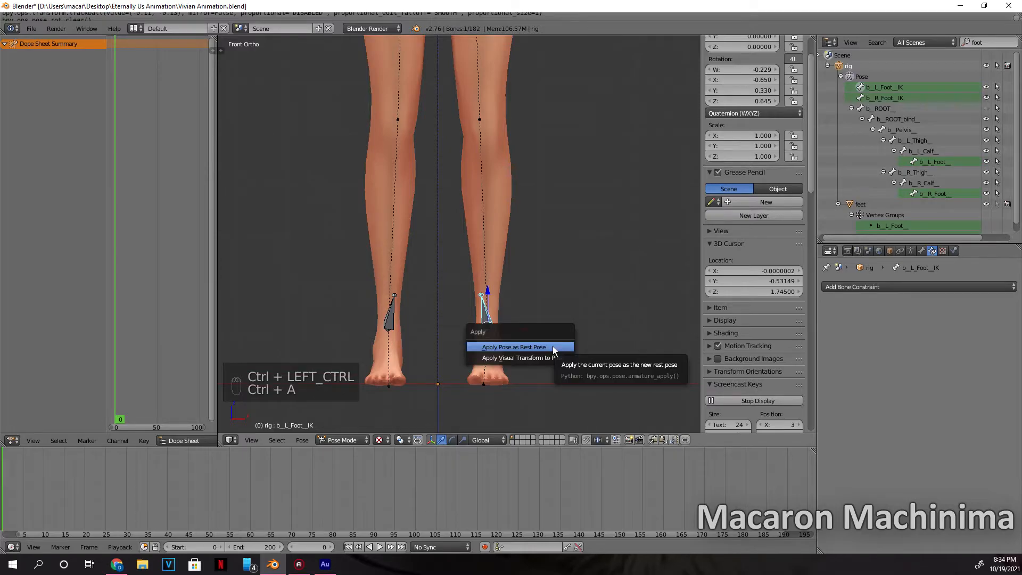
left_click(553, 345)
right_click(393, 320)
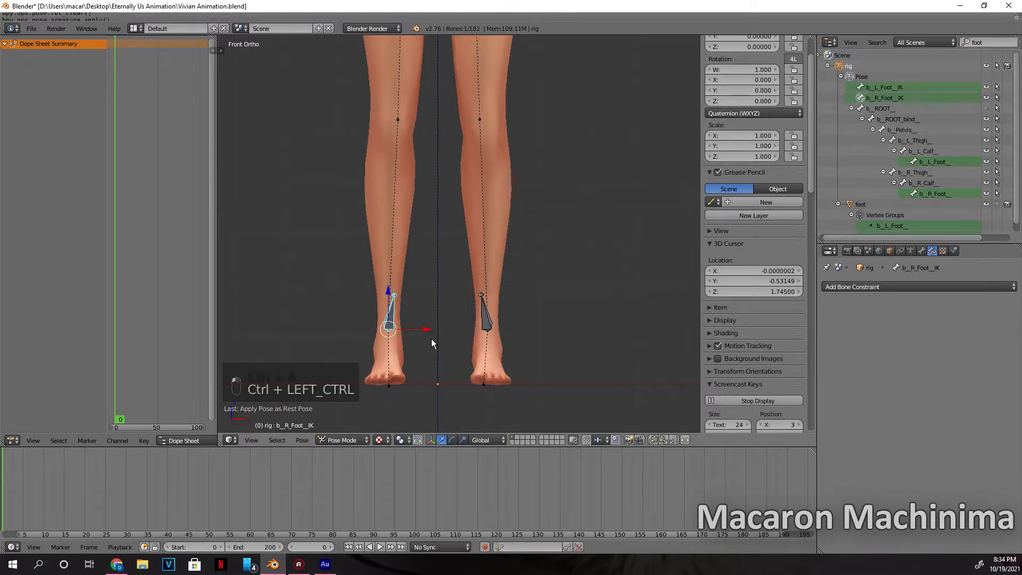
key("ctrl+a")
left_click(432, 344)
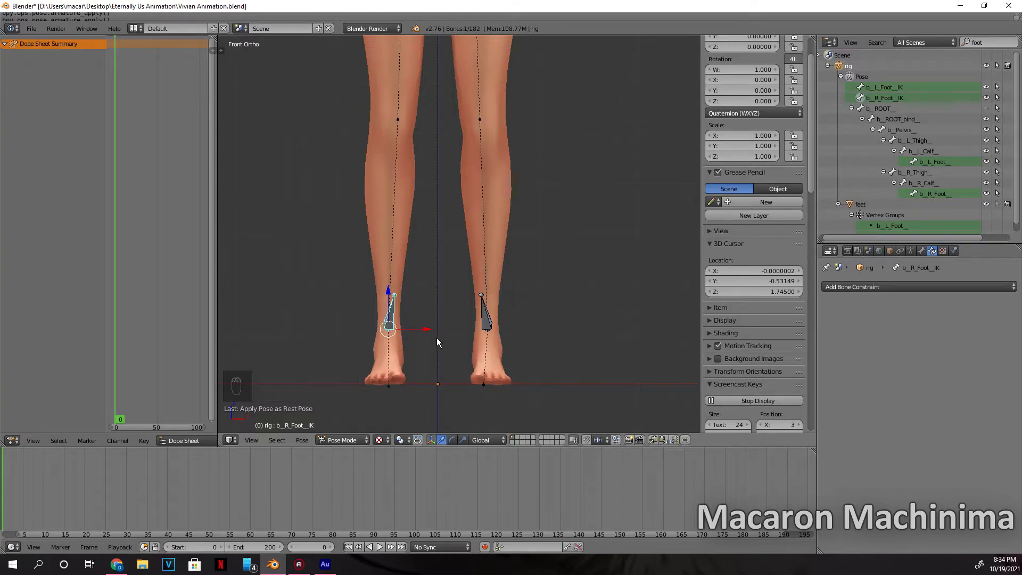
Clear the pose rotation of the b__R_Foot__IK bone to test the new rest pose of the legs.
scroll(563, 331, "down", 3)
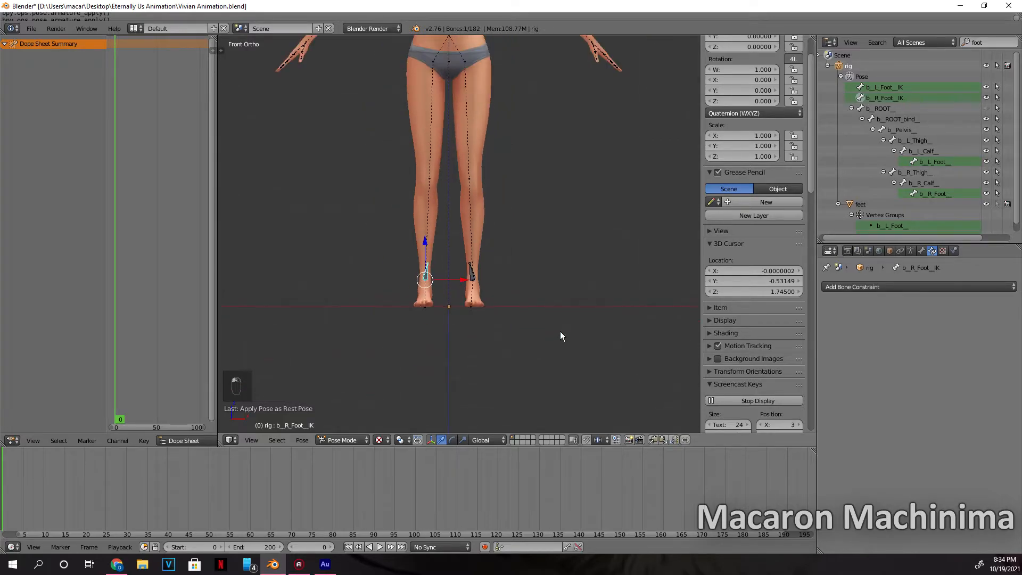
scroll(559, 331, "up", 3)
key("ctrl+r")
key("ctrl+r")
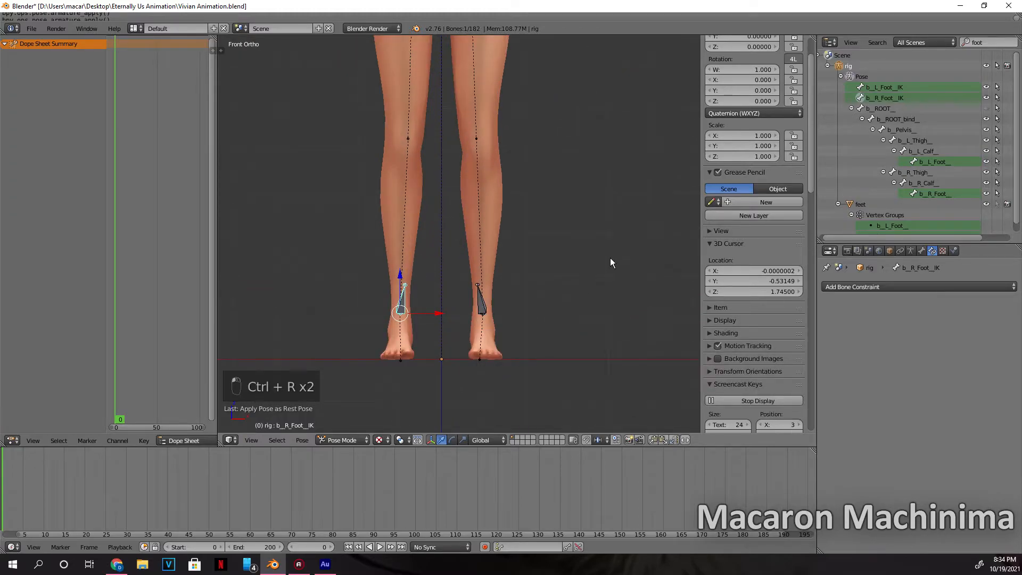
key("alt+r")
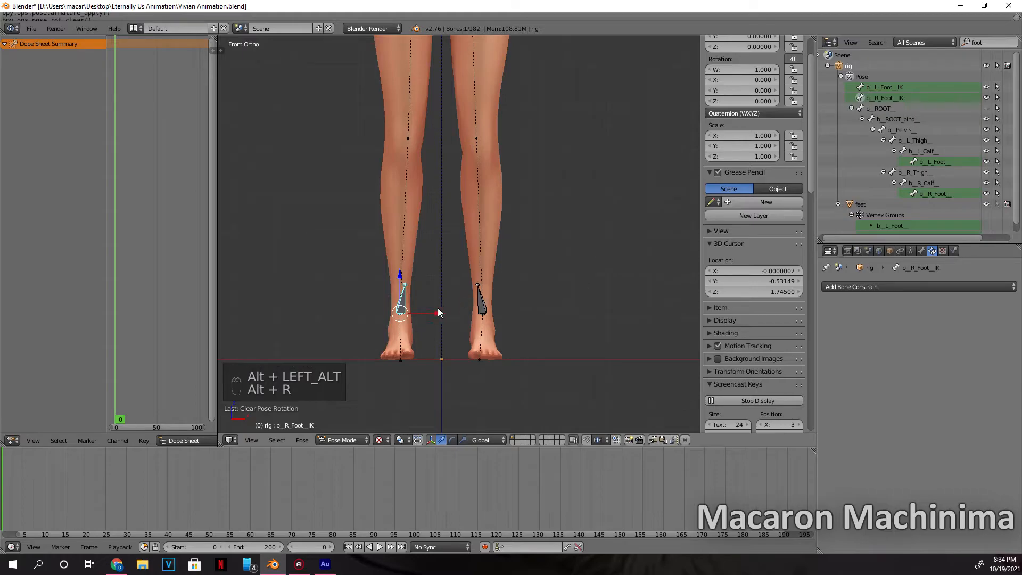
key("alt+r")
mouse_move(499, 320)
middle_mouse_down()
mouse_move(624, 326)
mouse_move(530, 343)
mouse_move(502, 336)
middle_mouse_up()
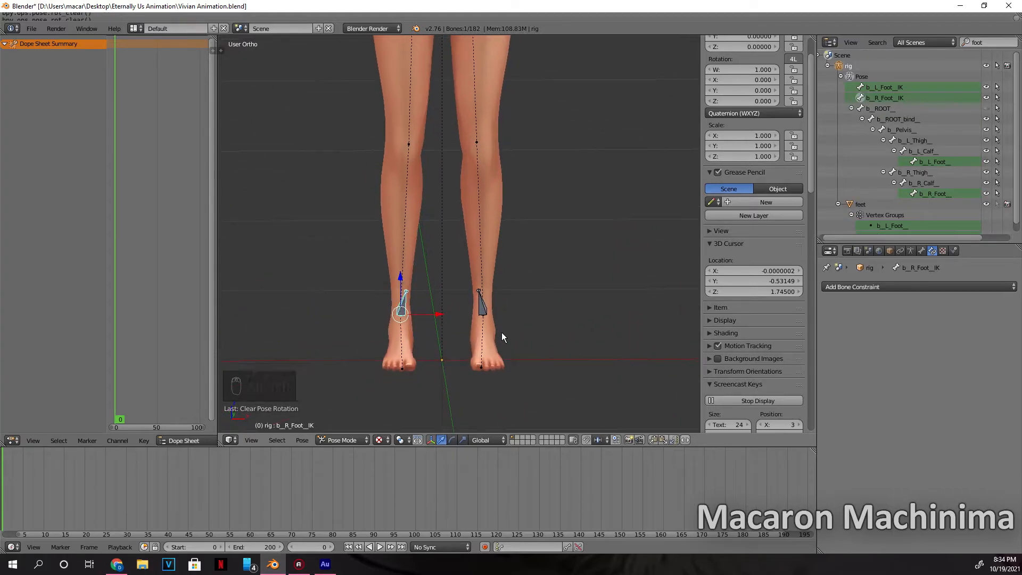
key("KP_1")
scroll(501, 332, "down", 5)
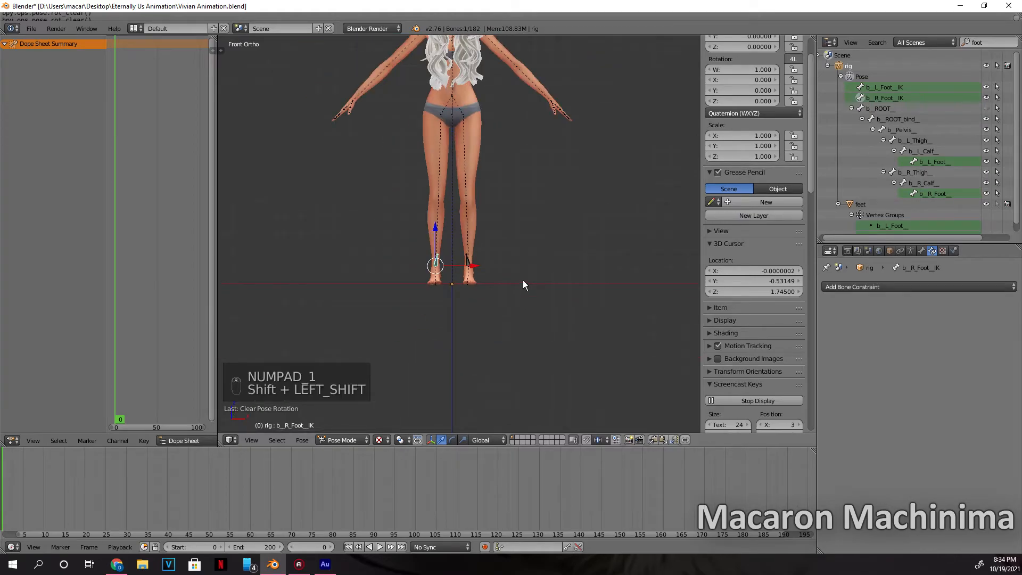
Raise the b__R_Foot__IK bone to test the right leg's bend, and try rotating the foot from a side view.
middle_click_drag(522, 280, 528, 388, "shift")
middle_click_drag(520, 300, 519, 240, "shift")
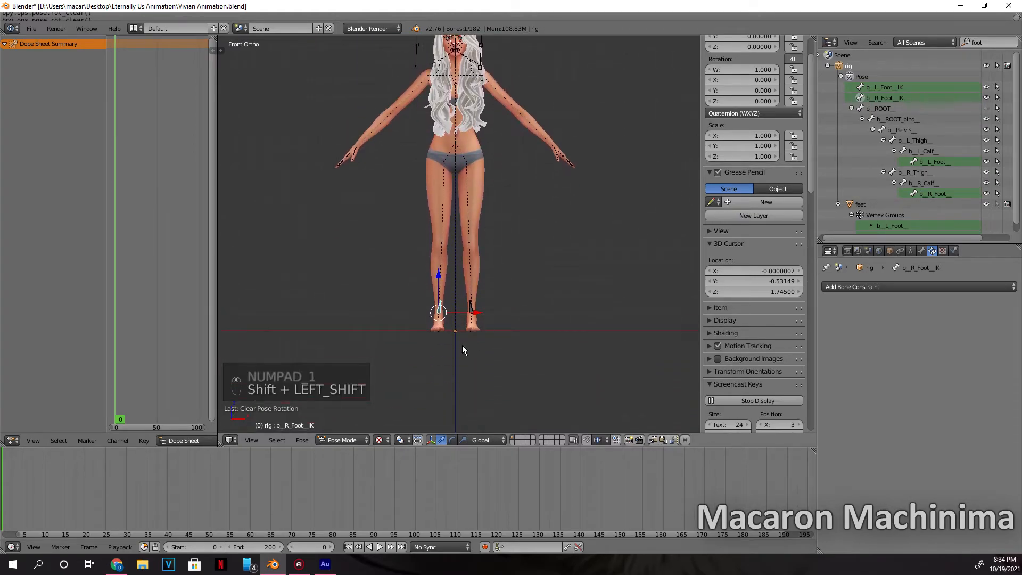
key("g")
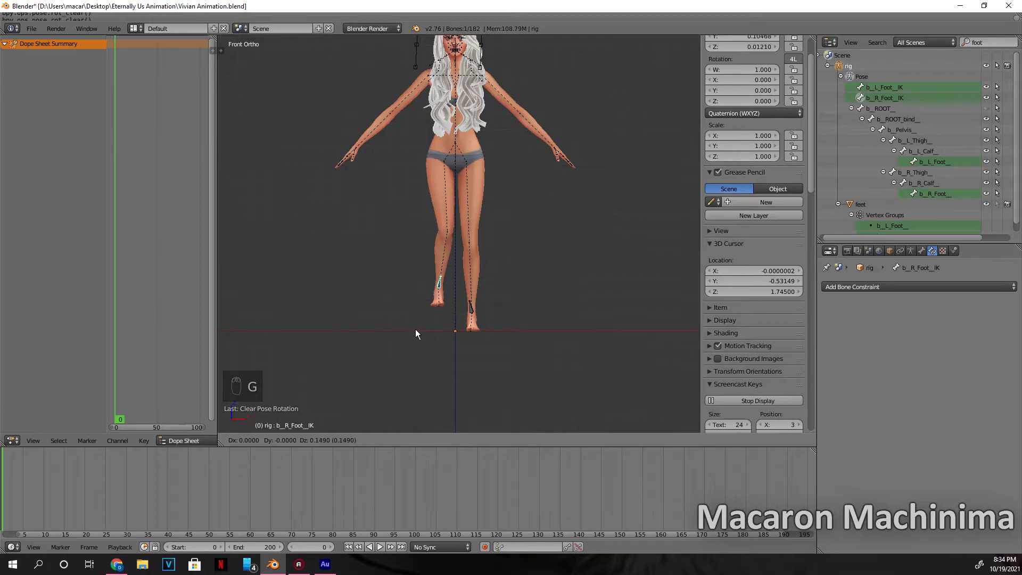
left_click(410, 300)
middle_click_drag(411, 300, 561, 313)
key("r")
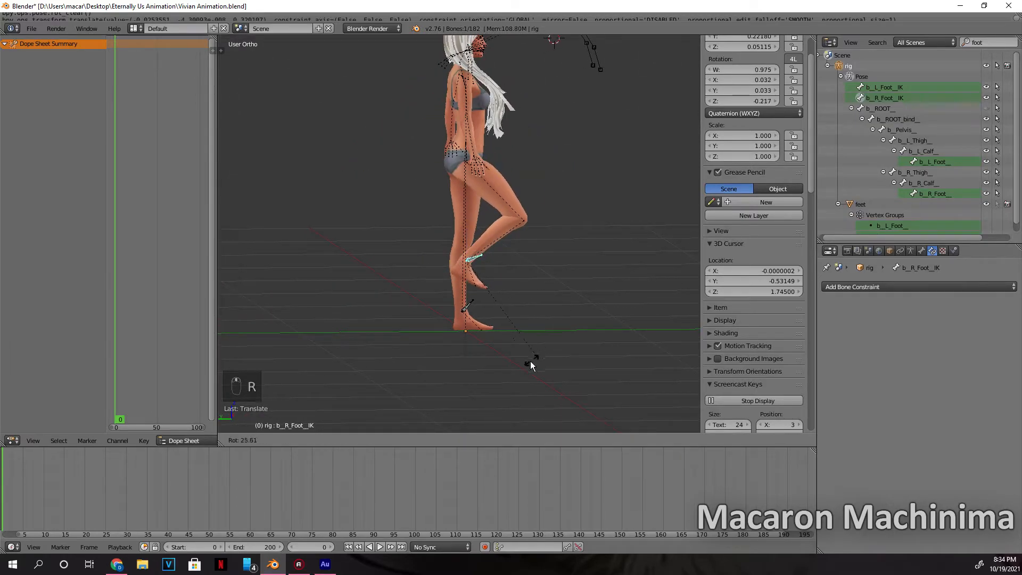
right_click(421, 379)
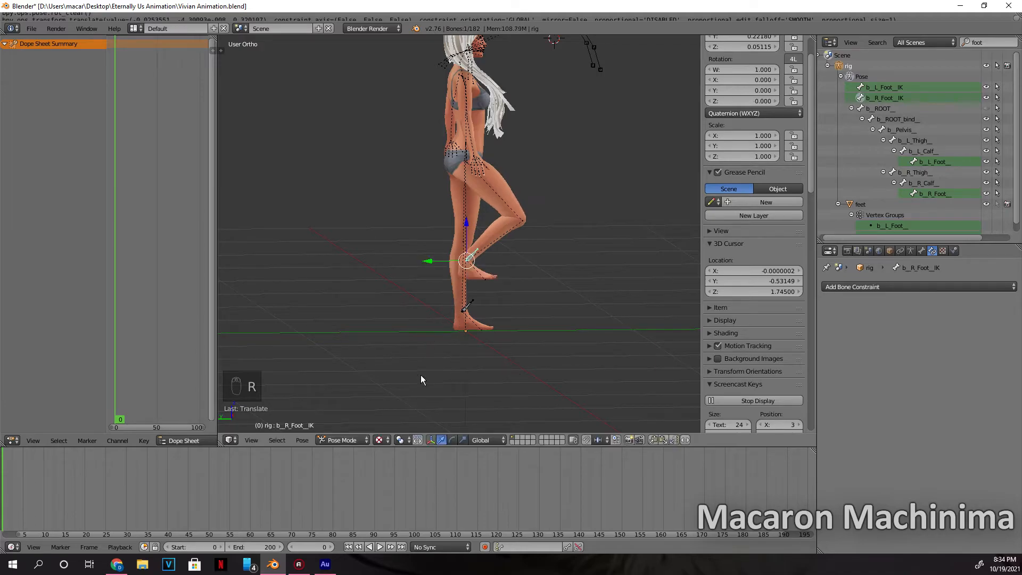
Clear the pose location of the b__R_Foot__IK bone.
key("ctrl")
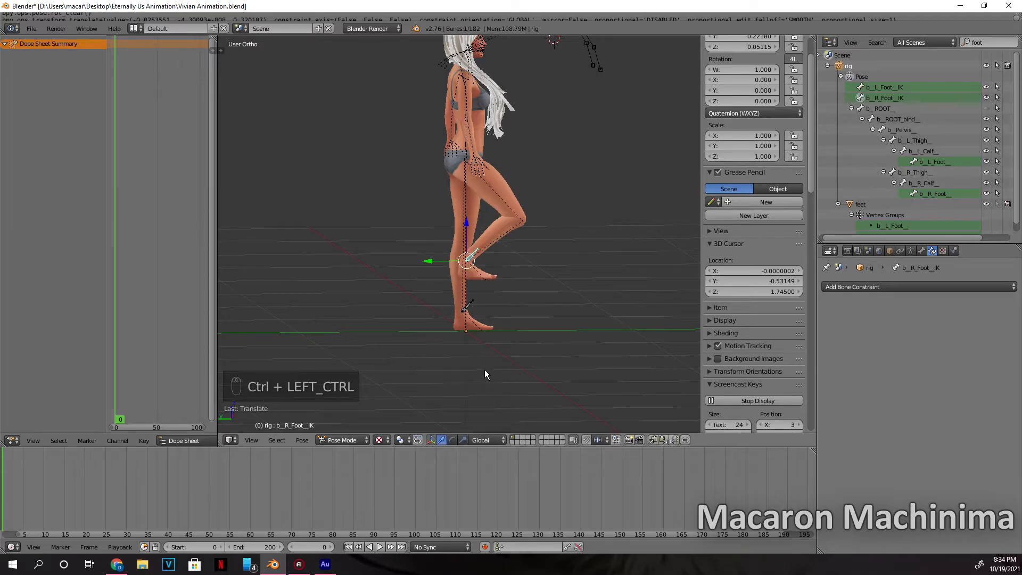
key("alt+g")
middle_click_drag(484, 369, 433, 343)
key("KP_1")
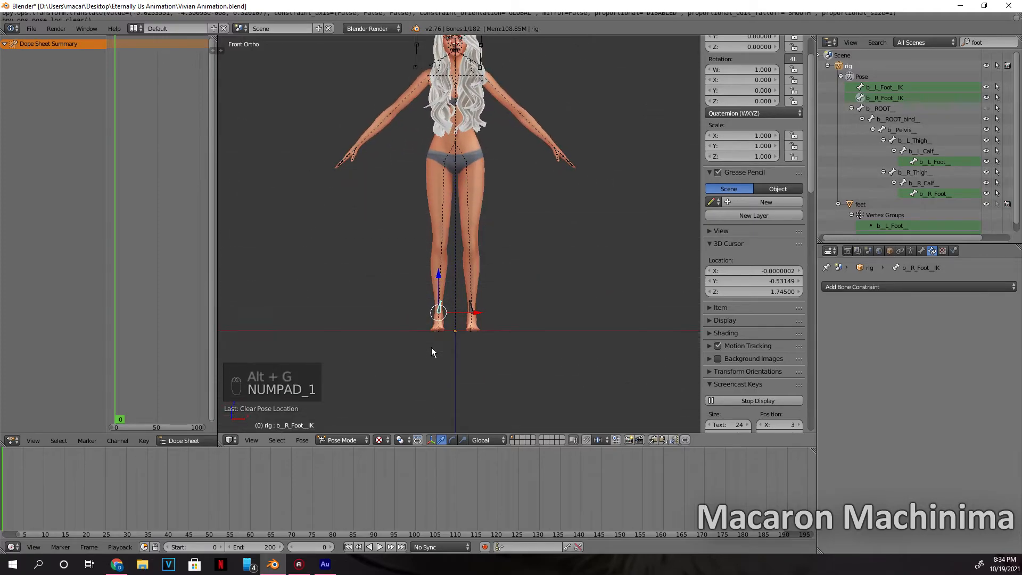
Replace the outliner's search filter with "eye" to list the eye bones.
scroll(558, 287, "down", 1)
scroll(558, 287, "up", 2)
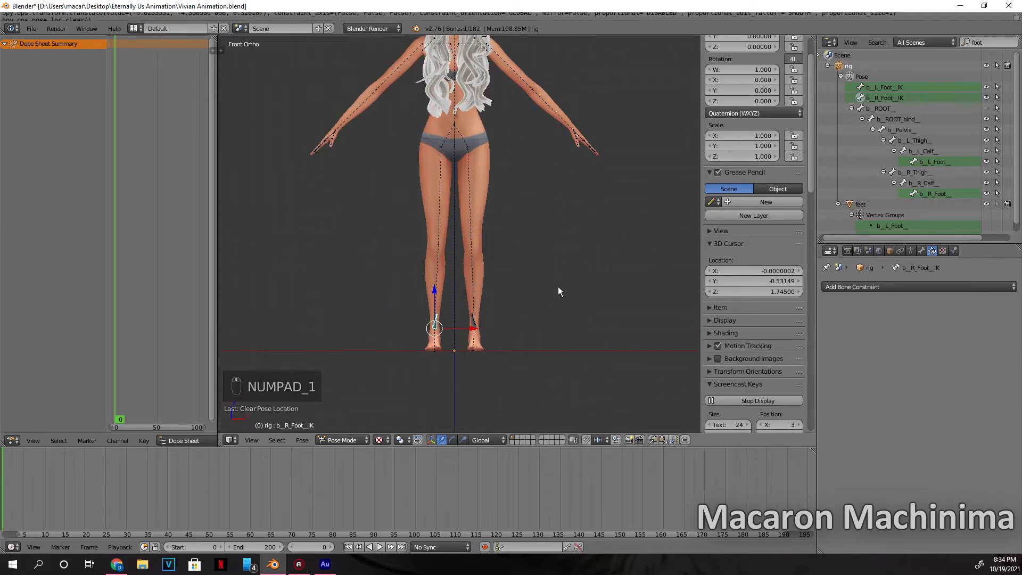
middle_click_drag(559, 283, 566, 50, "shift")
left_click(991, 42)
key("BackSpace")
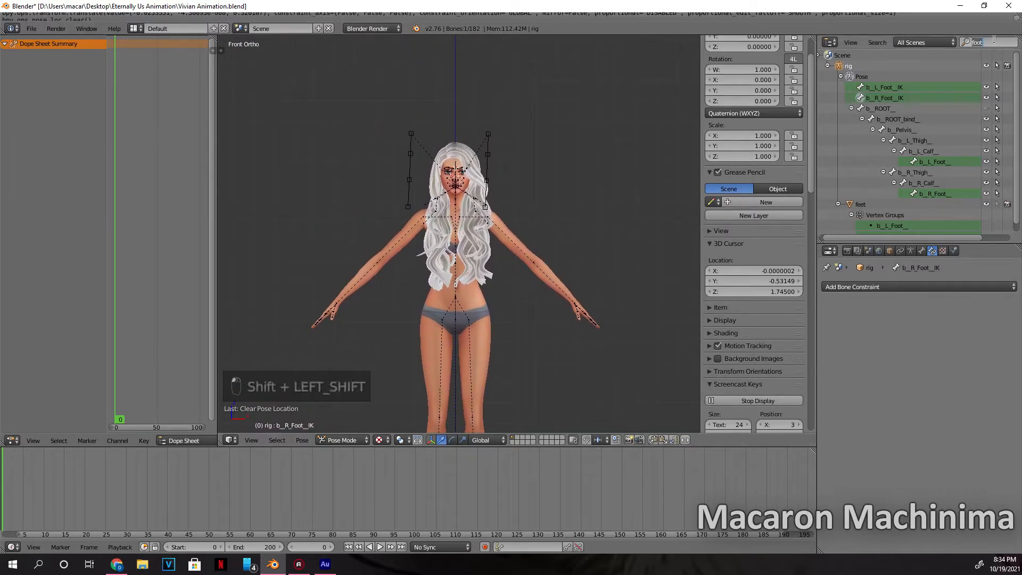
key("Return")
type("eye")
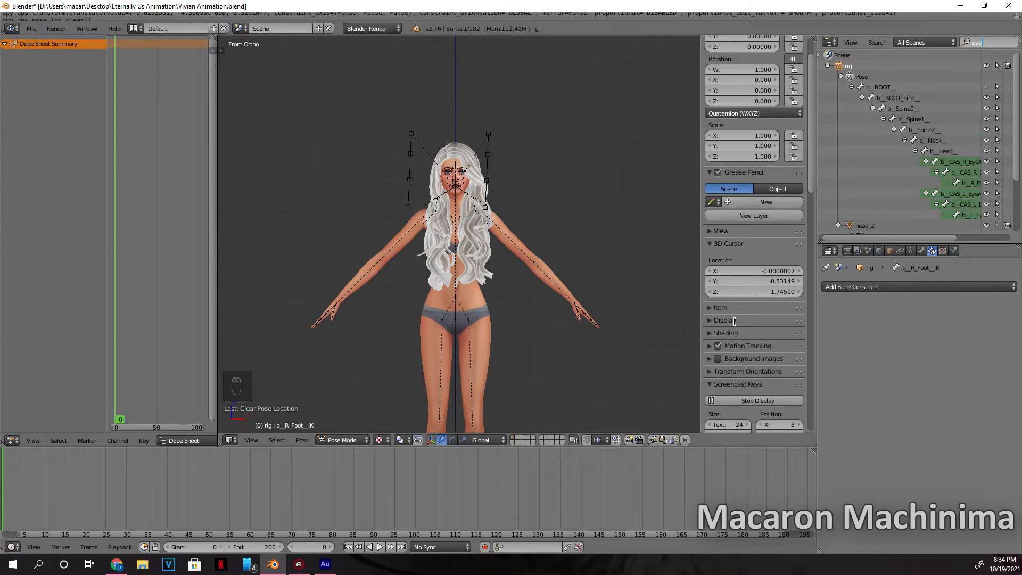
Switch the rig to Edit Mode and select the b__L_Eye__ and b__R_Eye__ bones together.
left_click(351, 444)
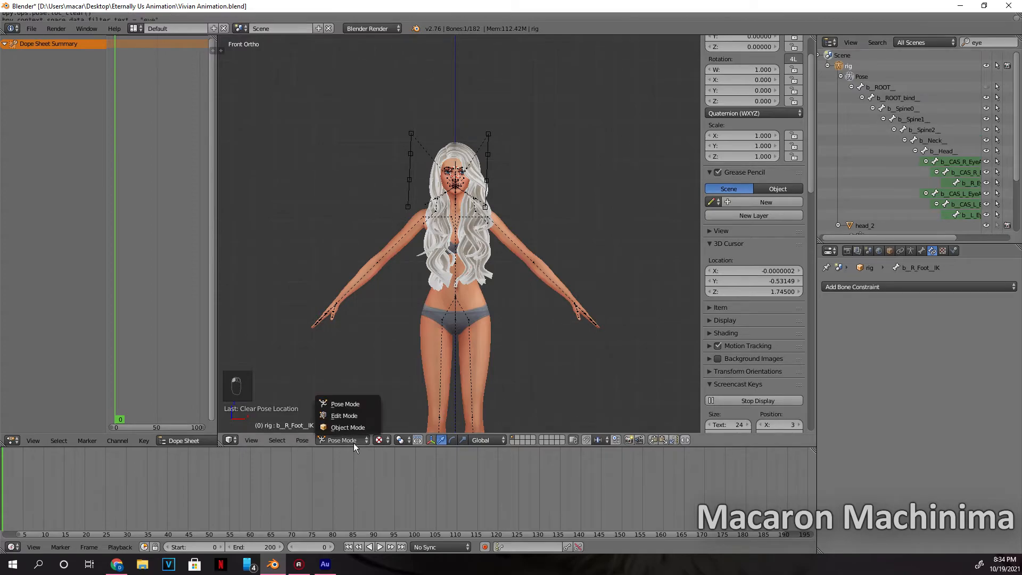
left_click(355, 415)
left_click_drag(845, 238, 889, 231)
left_click(915, 190)
left_click(920, 184)
left_click(919, 214, "shift")
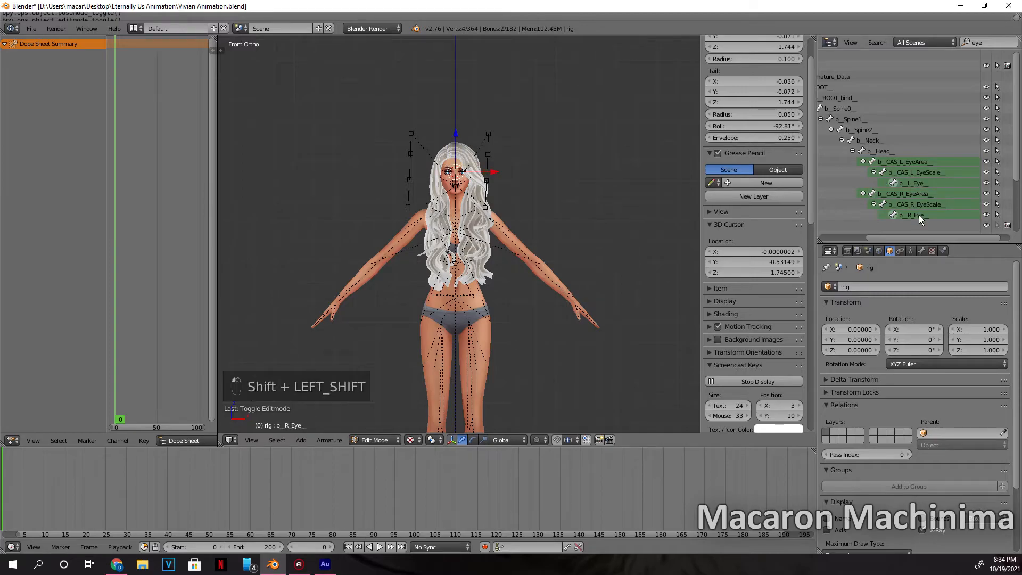
middle_click_drag(645, 219, 229, 234)
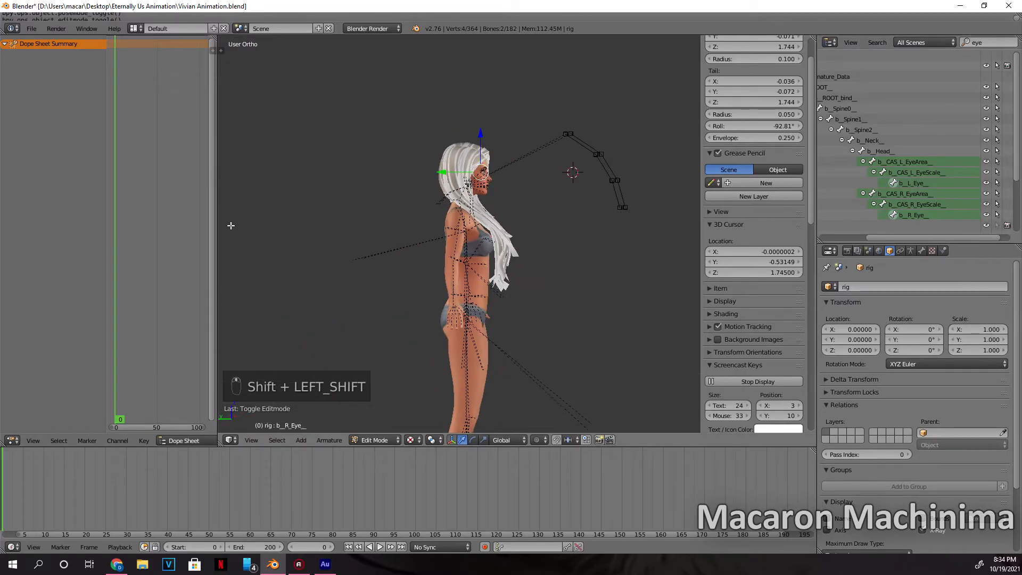
left_click(914, 184)
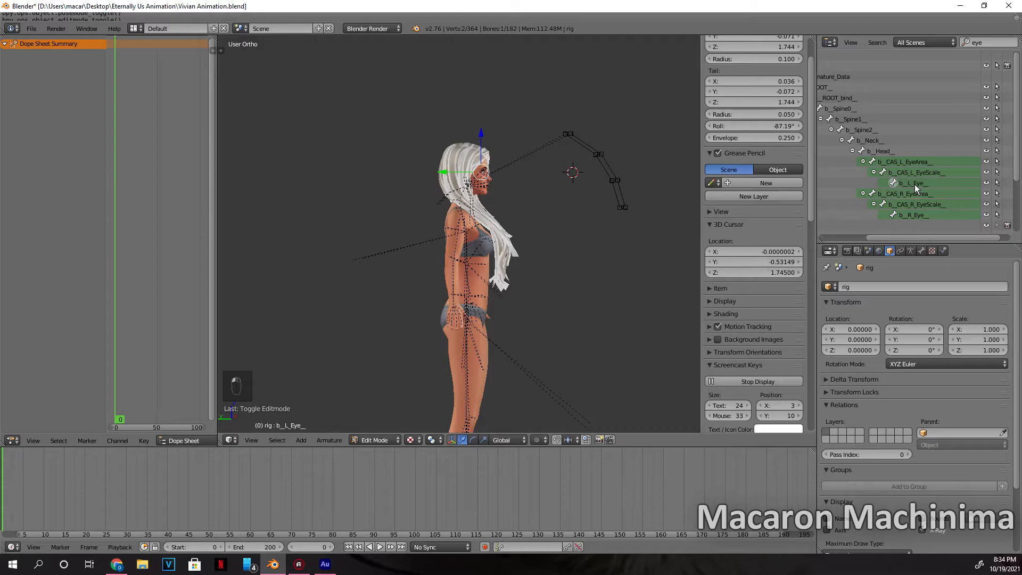
key("shift")
Duplicate both eye bones and place the copies about 0.23 units in front of the face along the Y axis.
scroll(577, 230, "up", 6)
scroll(578, 230, "down", 3)
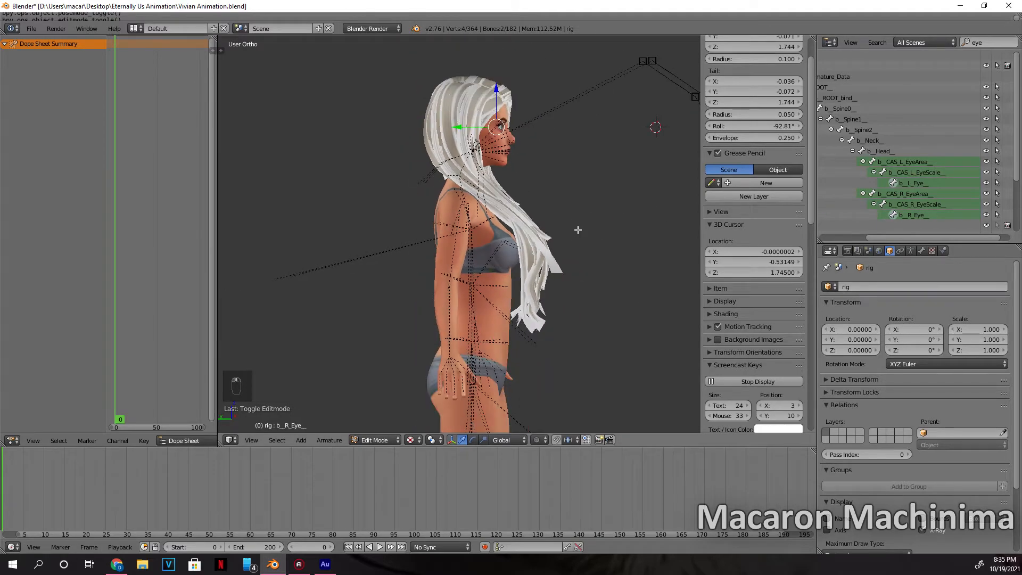
key("KP_3")
key("shift")
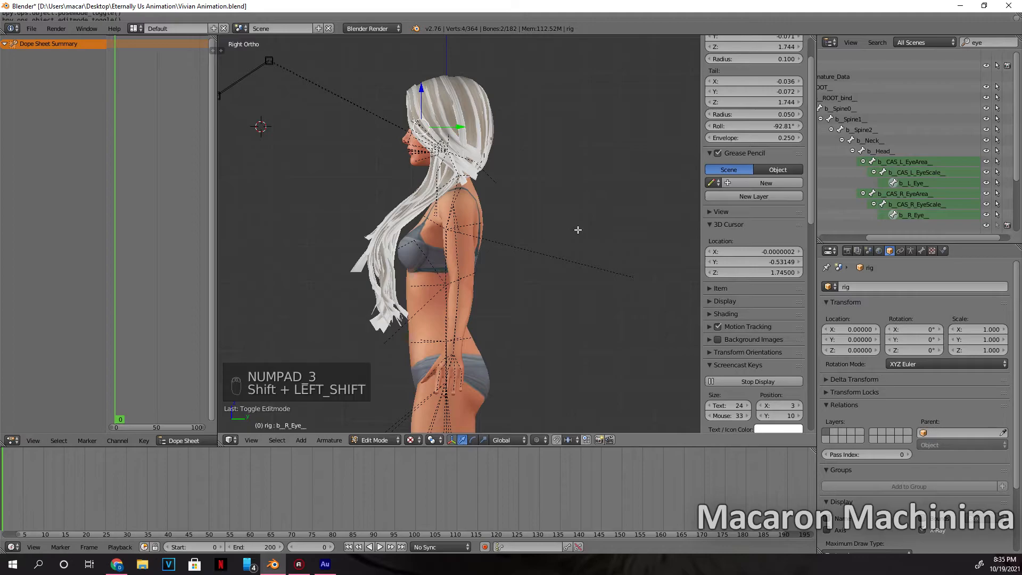
key("shift+d")
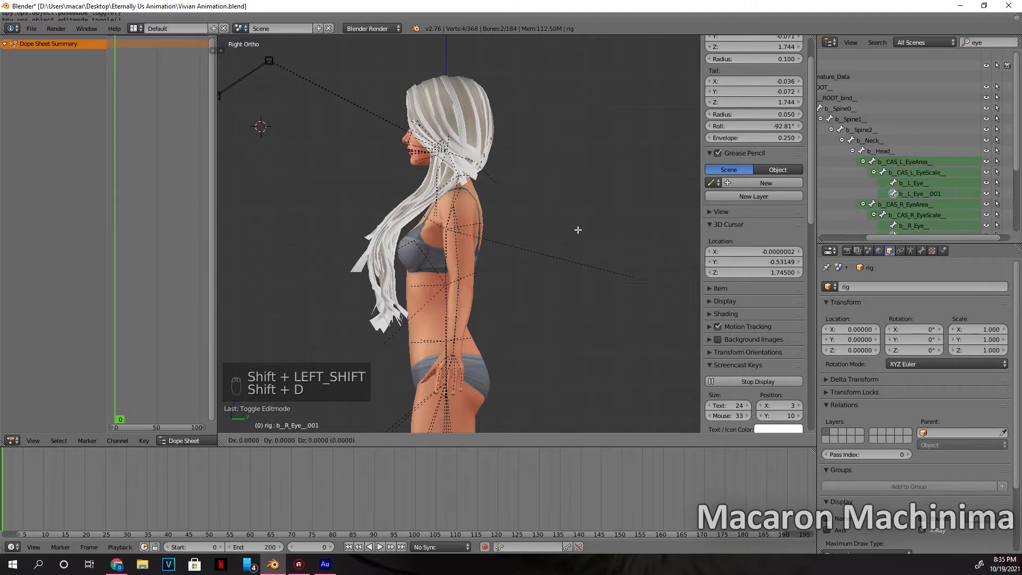
key("y")
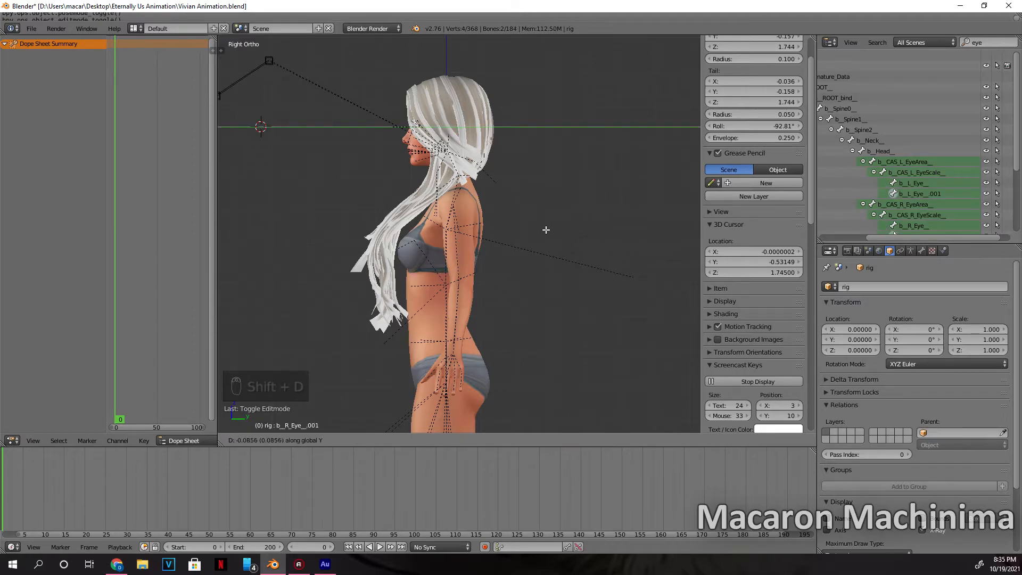
left_click(498, 235)
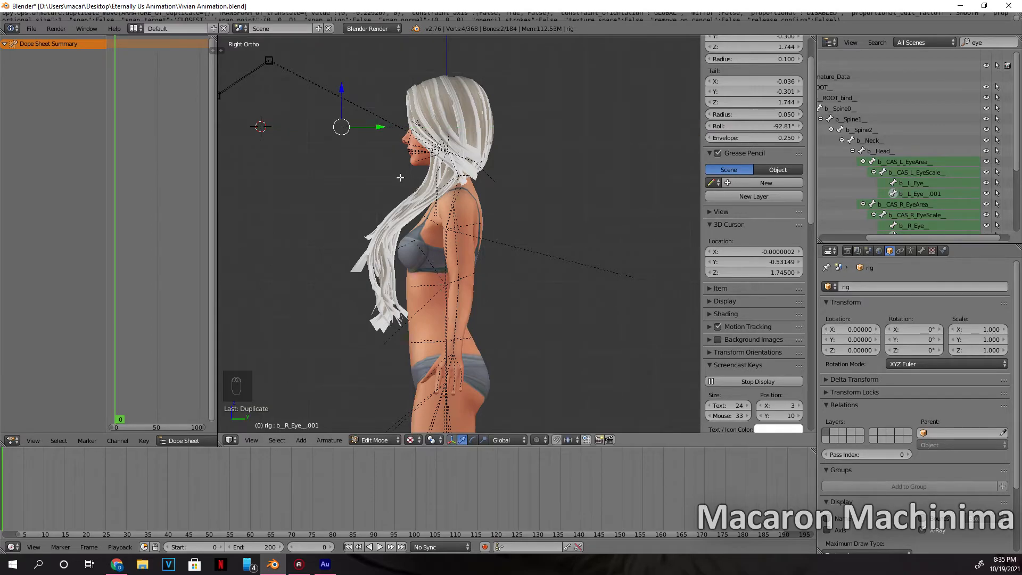
Snap the 3D cursor to the duplicated eye bones in front of the face.
middle_click_drag(400, 178, 432, 197, "shift")
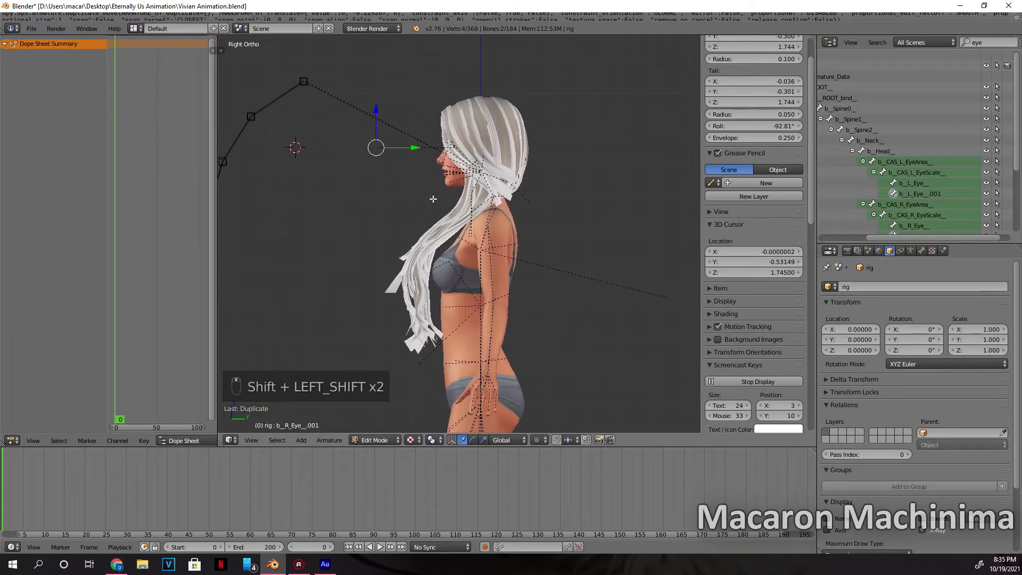
key("shift+s")
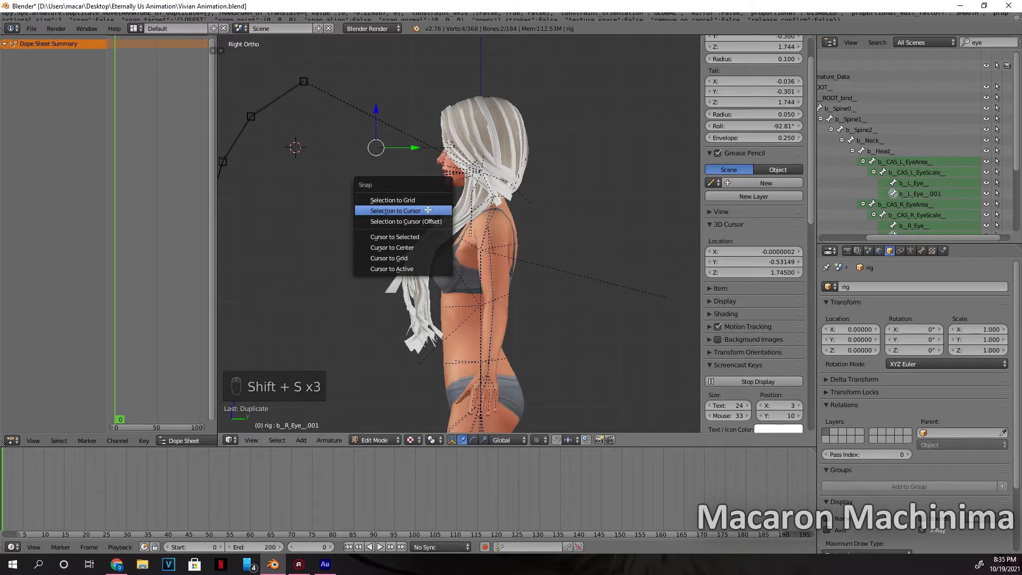
left_click(427, 237)
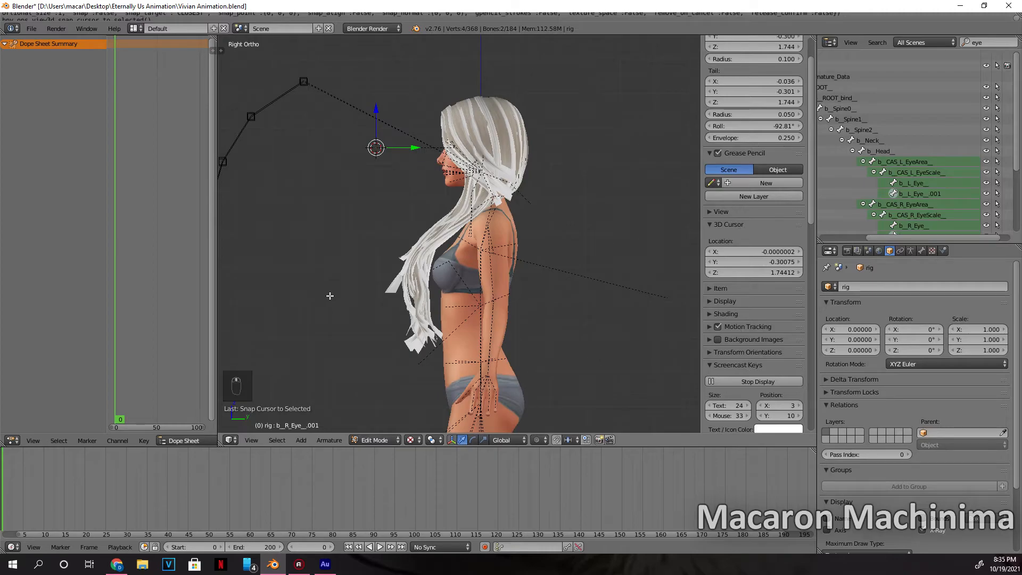
Add a new bone at the 3D cursor and scale it down to about 0.19 units long.
key("shift+a")
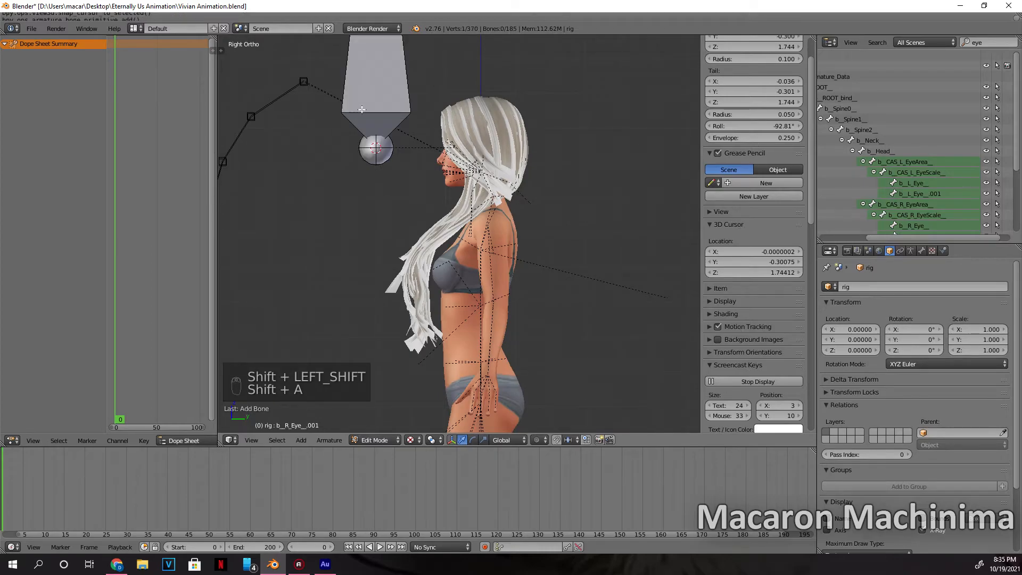
key("s")
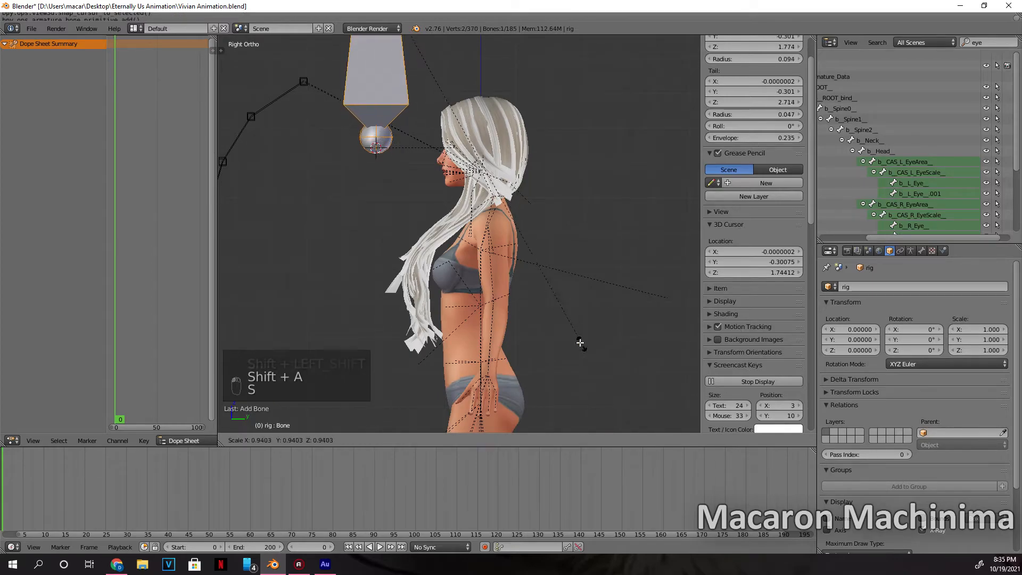
left_click(450, 81)
scroll(450, 81, "down", 3)
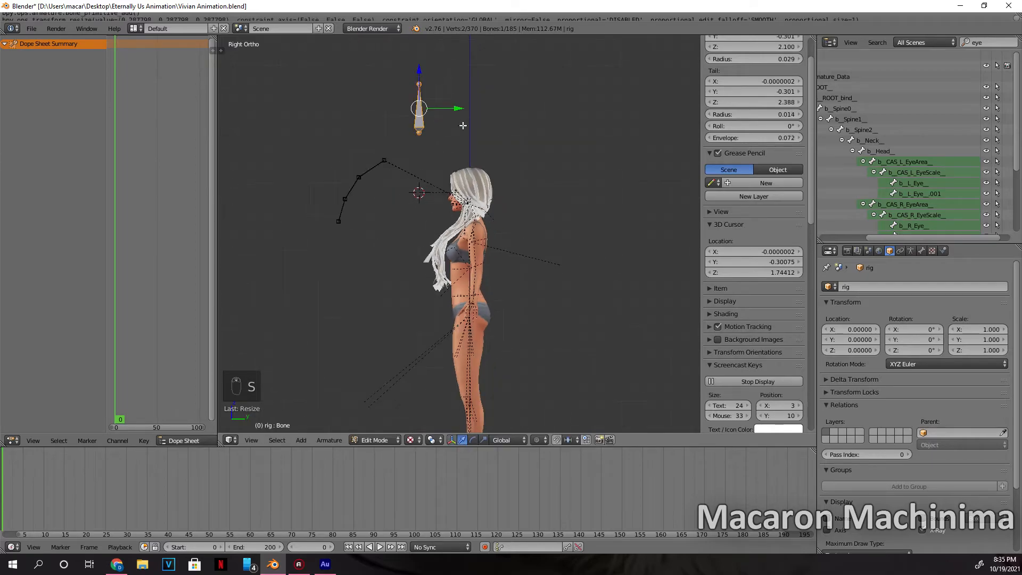
key("s")
left_click(508, 213)
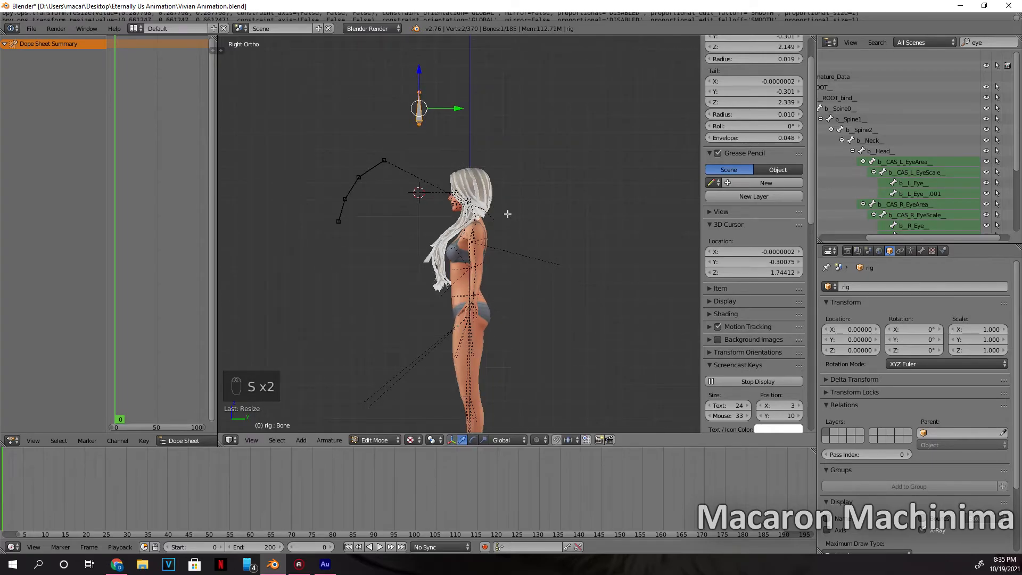
Snap the scaled-down bone to the 3D cursor between the duplicated eye bones.
key("shift+s")
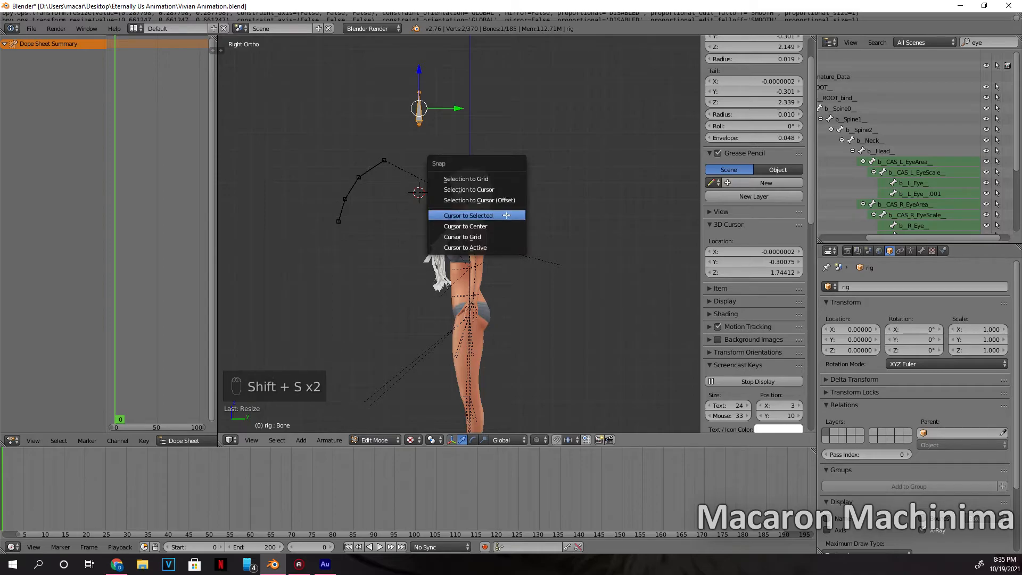
left_click(502, 189)
scroll(413, 202, "up", 6)
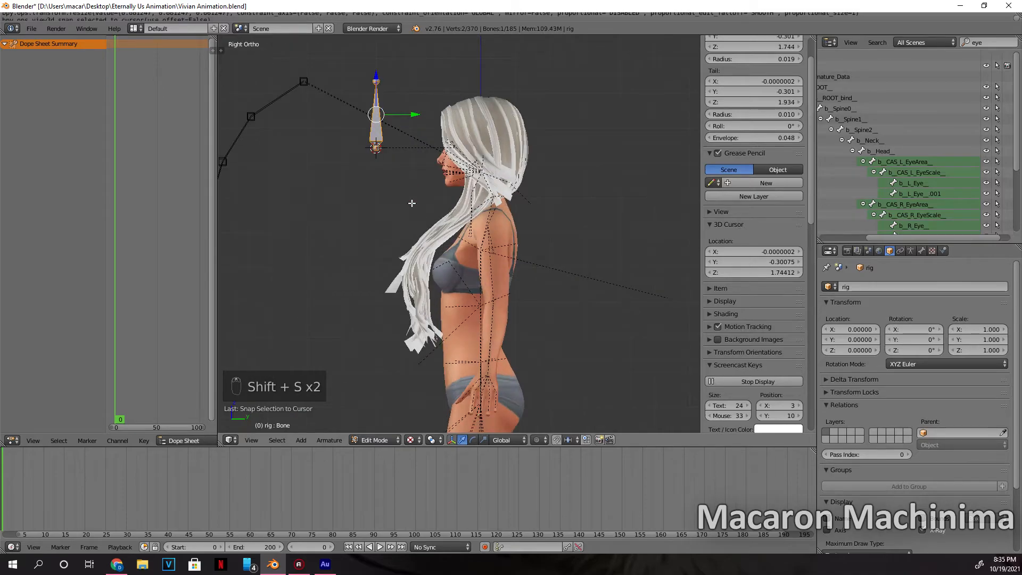
Rename the duplicated left eye bone b__L_Eye__.001 as b__L_Eye__target.
middle_click_drag(429, 245, 461, 269, "shift")
scroll(460, 269, "up", 2)
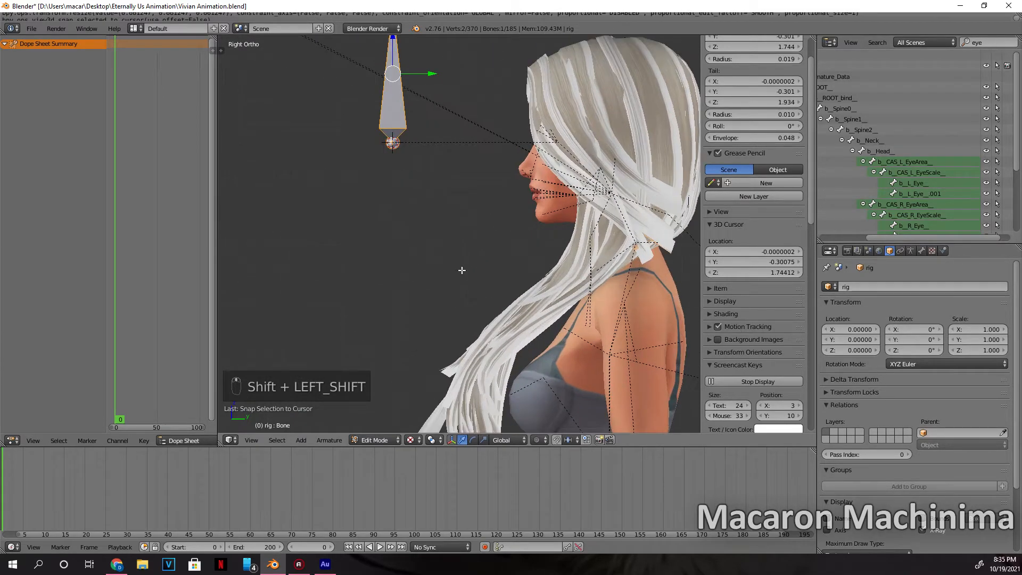
scroll(461, 269, "down", 1)
left_click(930, 194)
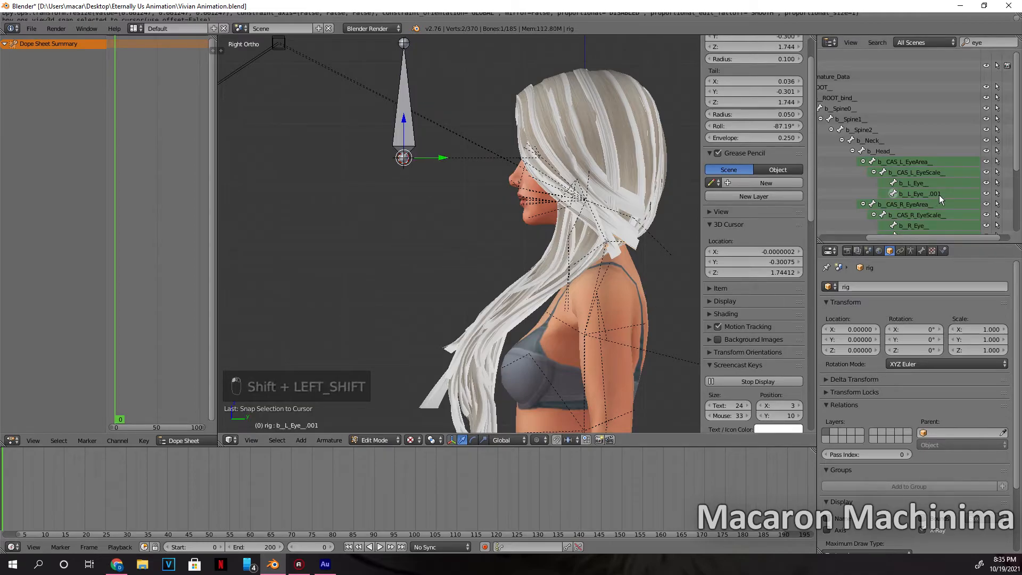
left_click(921, 250)
left_click(897, 287)
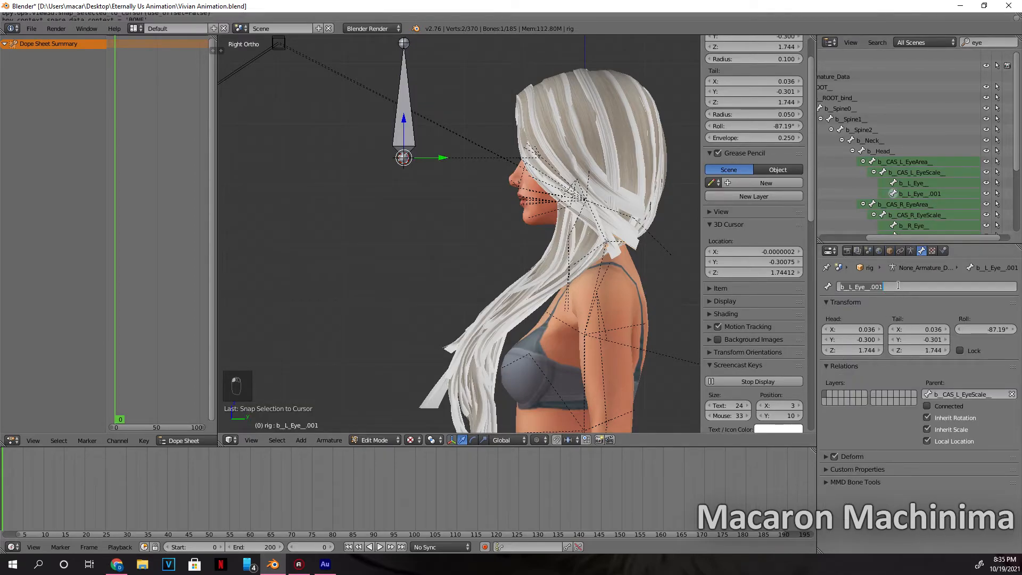
key("BackSpace")
key("BackSpace")
key("BackSpace")
key("BackSpace")
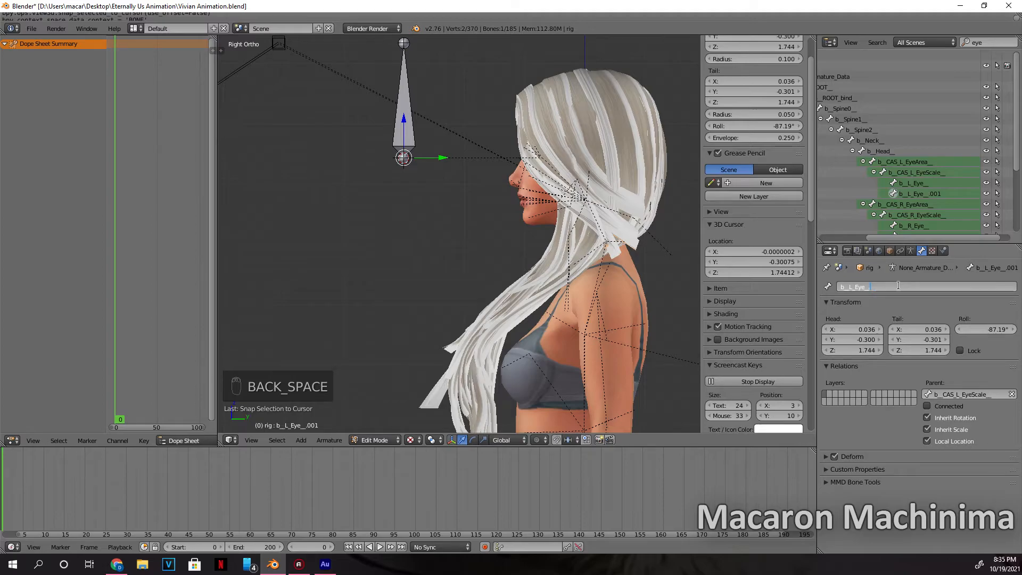
type("target")
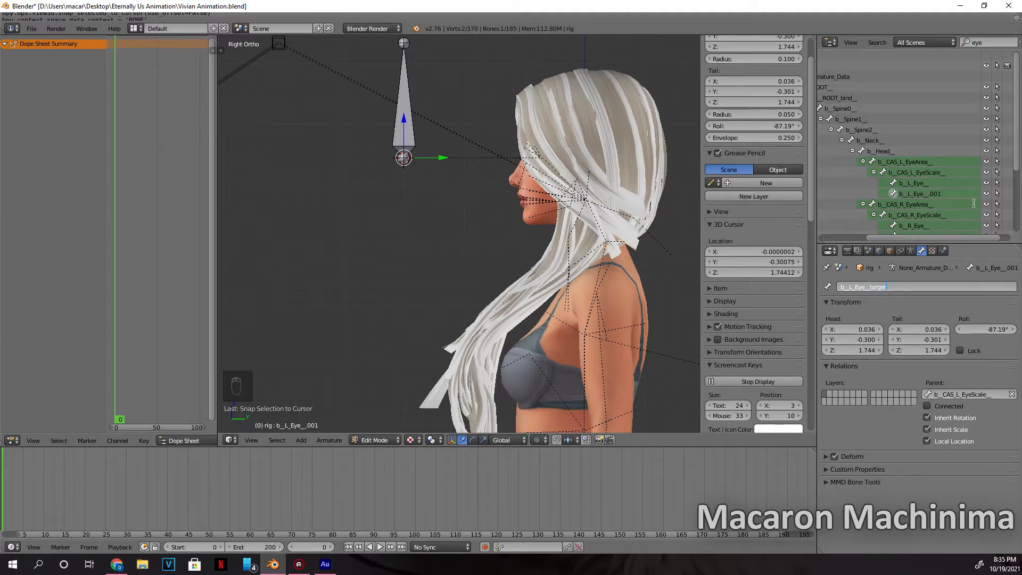
key("Return")
Rename the duplicated right eye bone b__R_Eye__.001 as b__R_Eye__target.
scroll(929, 198, "down", 3)
left_click(930, 198)
left_click(903, 288)
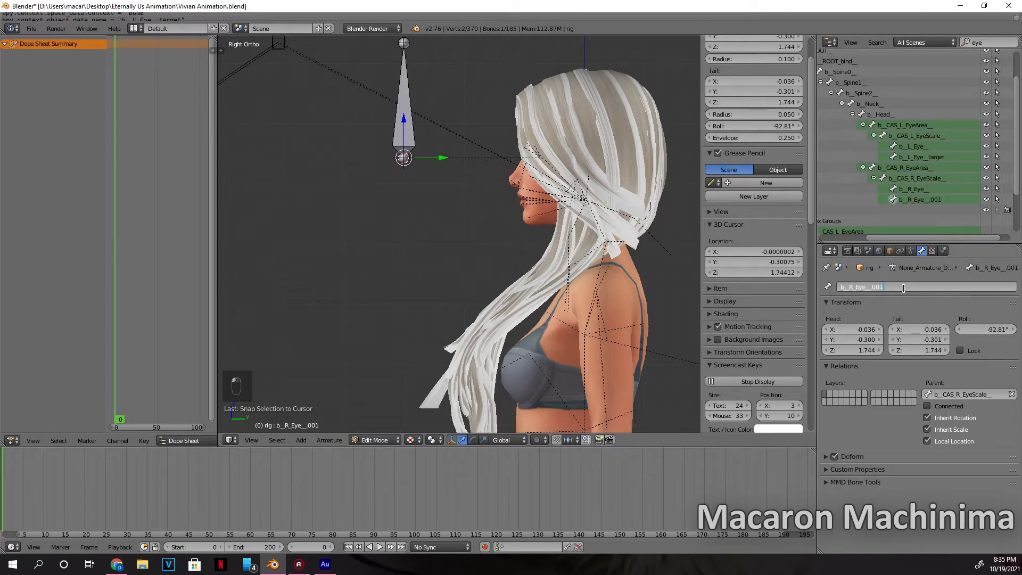
key("BackSpace")
key("BackSpace")
Rename the new control bone in front of the face as eye_target.
left_click(923, 157)
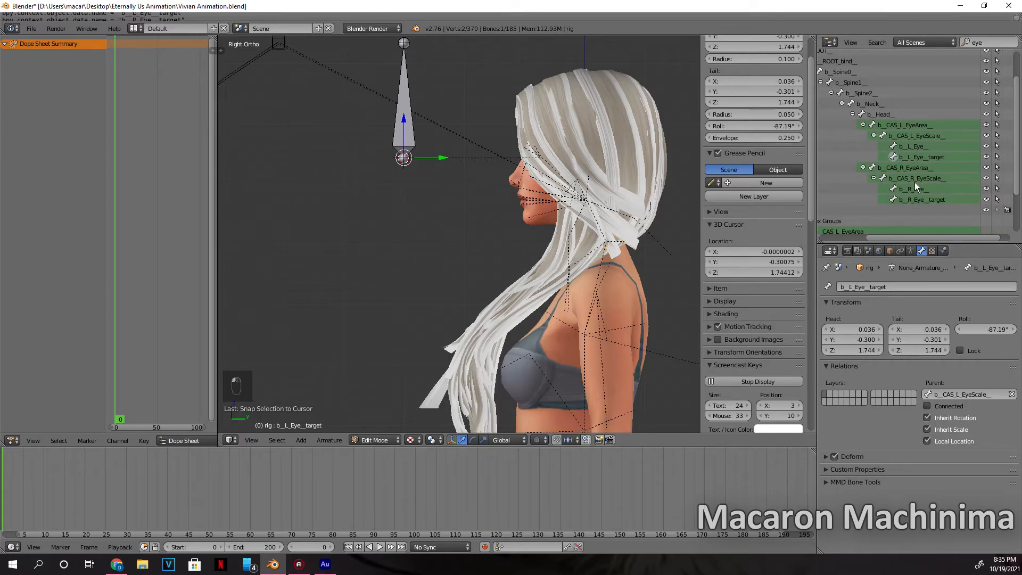
key("shift+a")
left_click(900, 287)
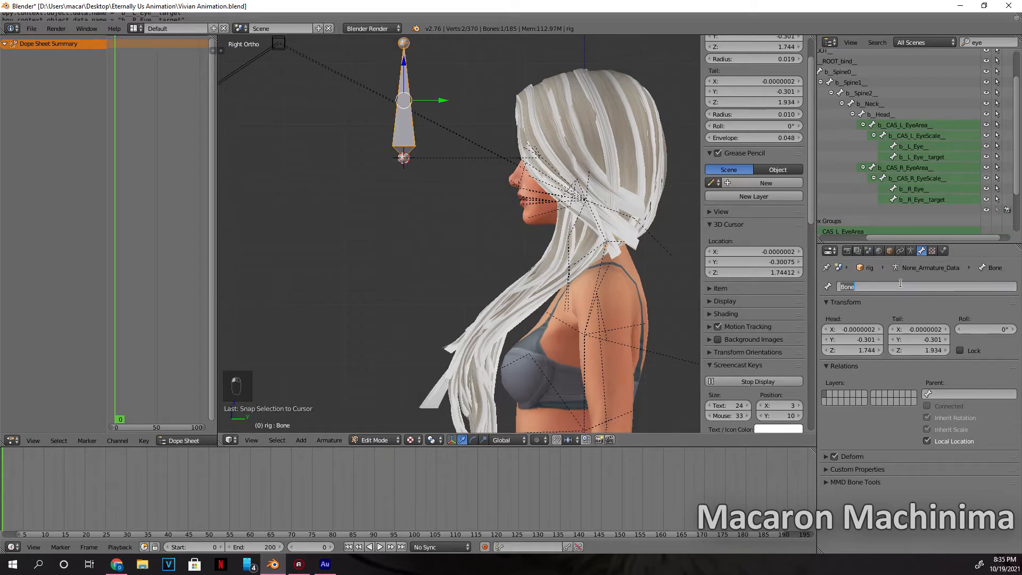
type("eyes")
key("BackSpace")
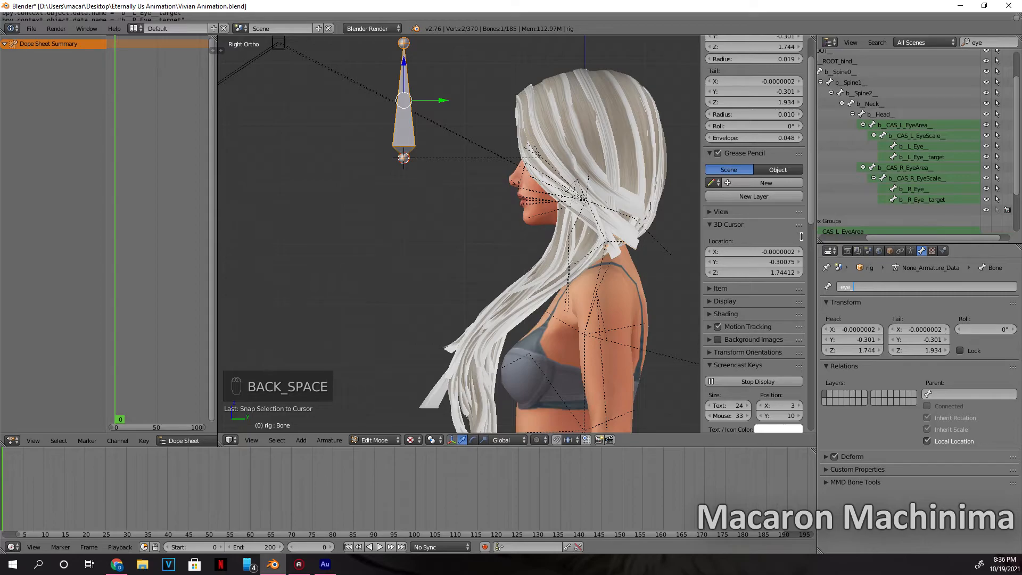
type("_target")
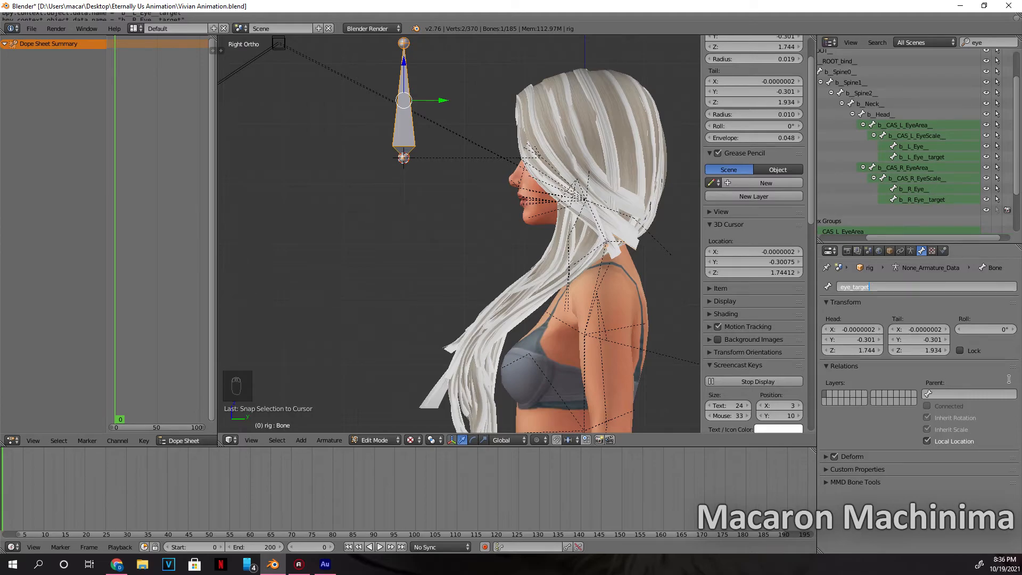
Set the parent of the eye_target bone to b__Head__.
left_click(970, 392)
type("head")
left_click(966, 410)
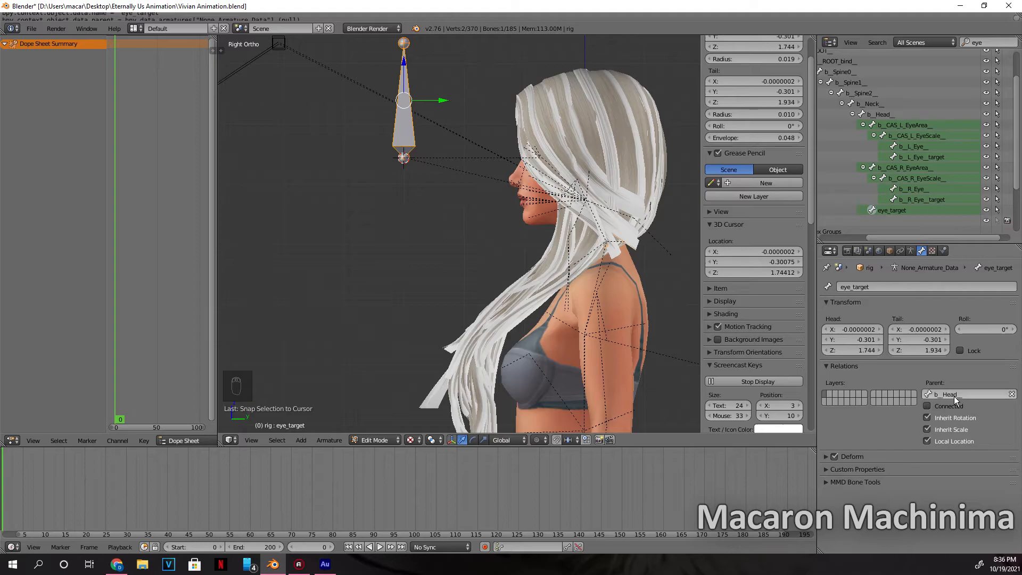
Replace the parent of b__R_Eye__target with the eye_target bone.
left_click(934, 199)
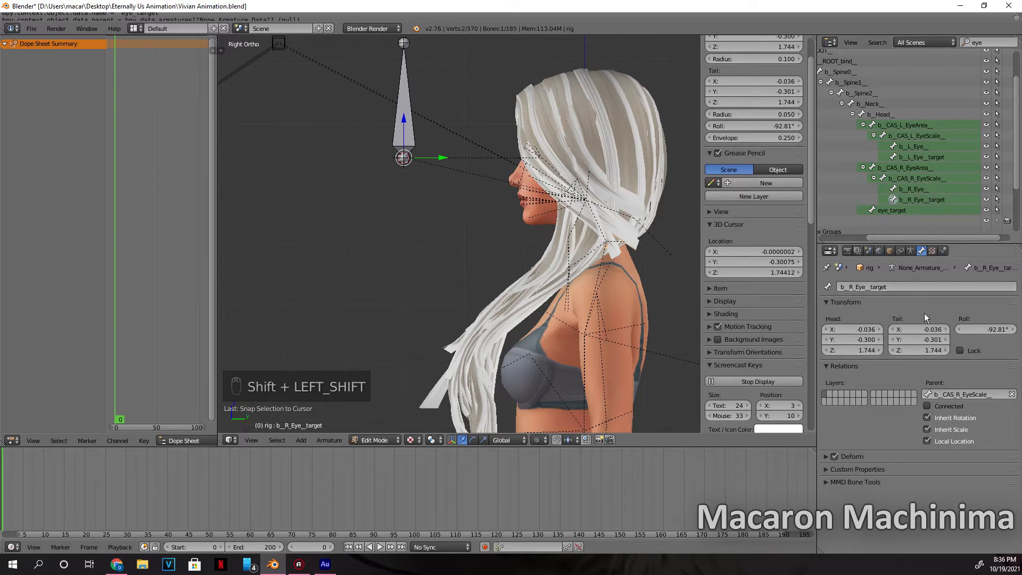
left_click(1011, 394)
left_click(979, 394)
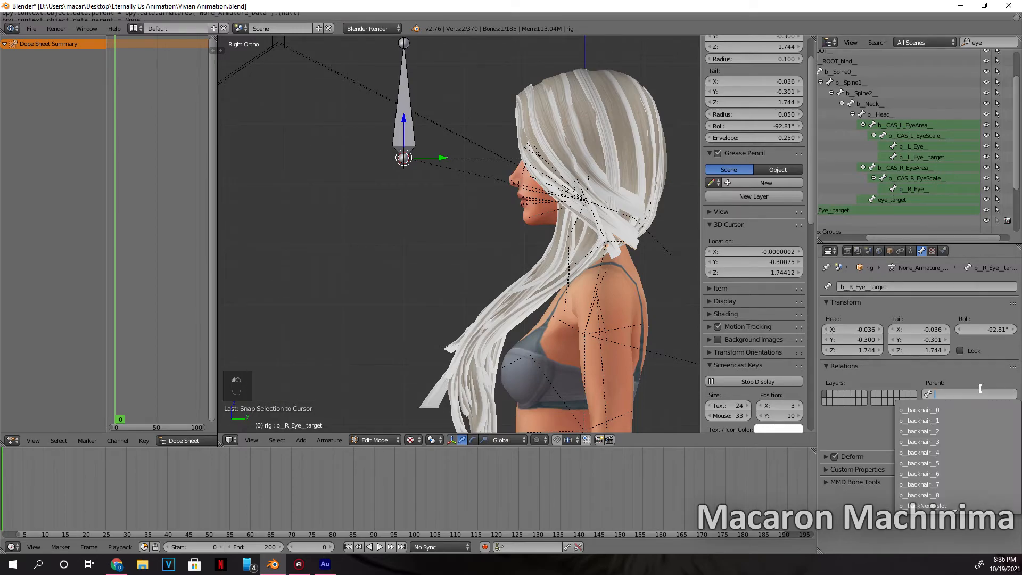
type("eye")
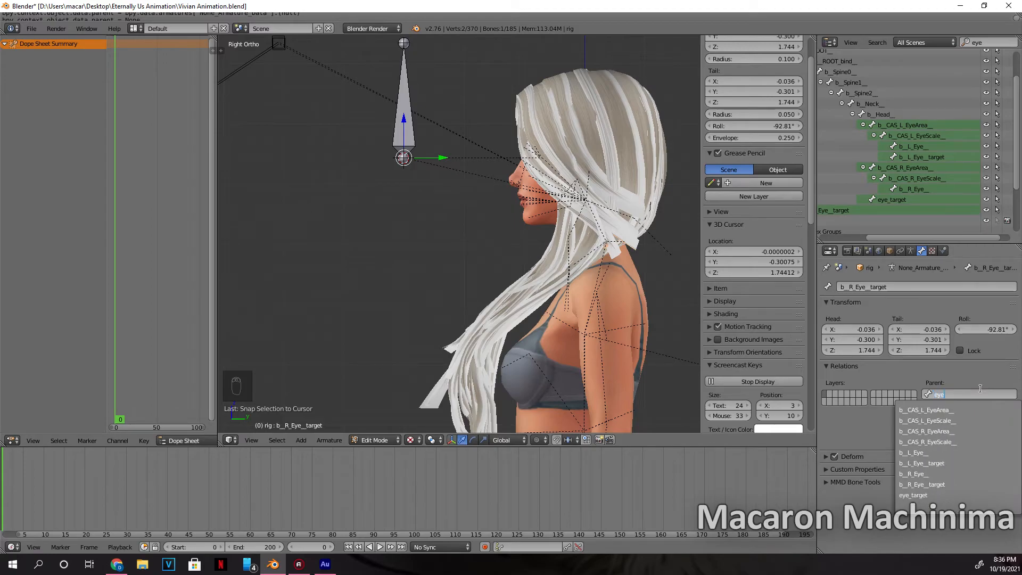
left_click(950, 495)
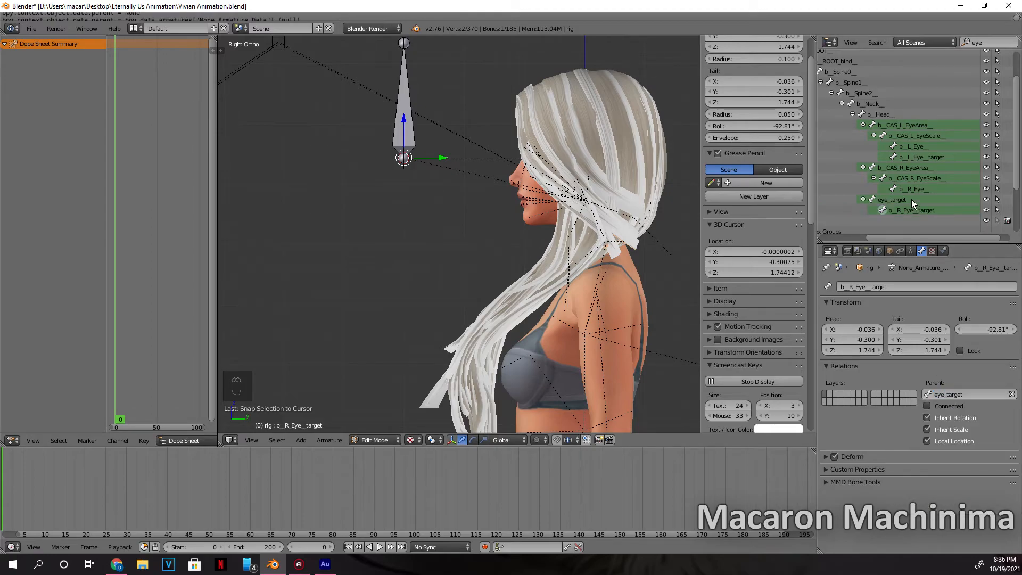
Change the parent of b__L_Eye__target to the eye_target bone.
left_click(927, 158)
left_click(987, 393)
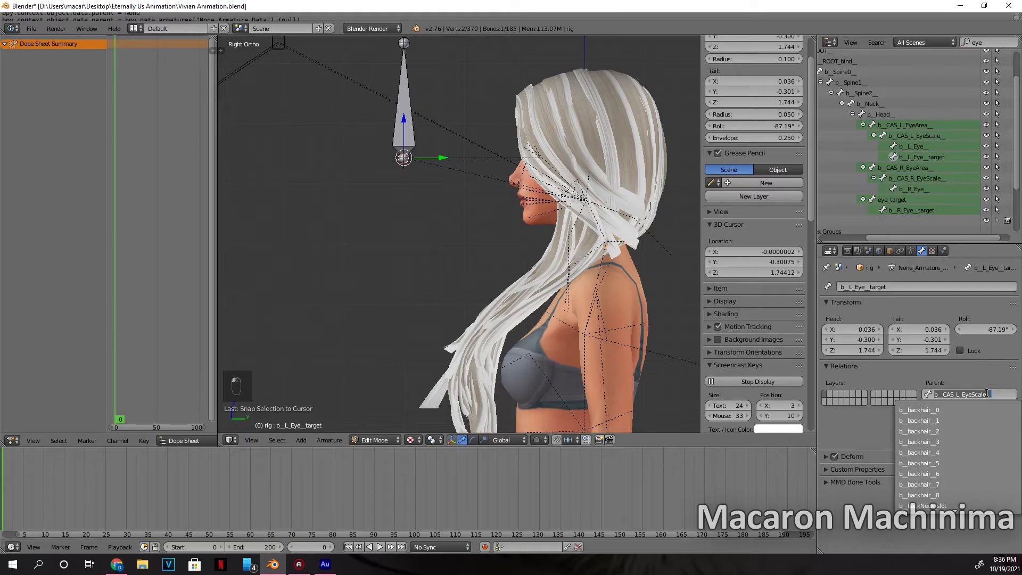
type("eye")
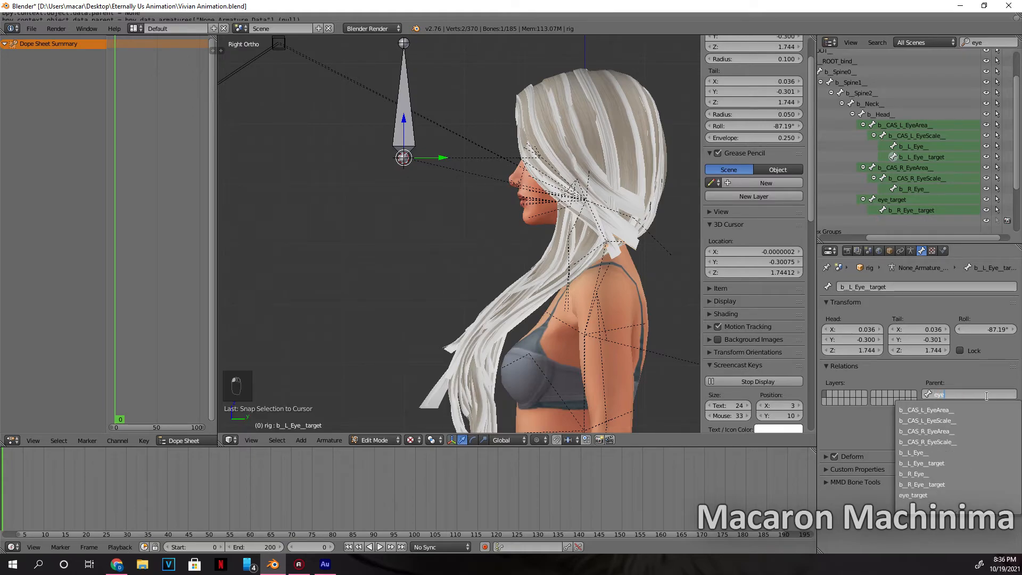
left_click(950, 495)
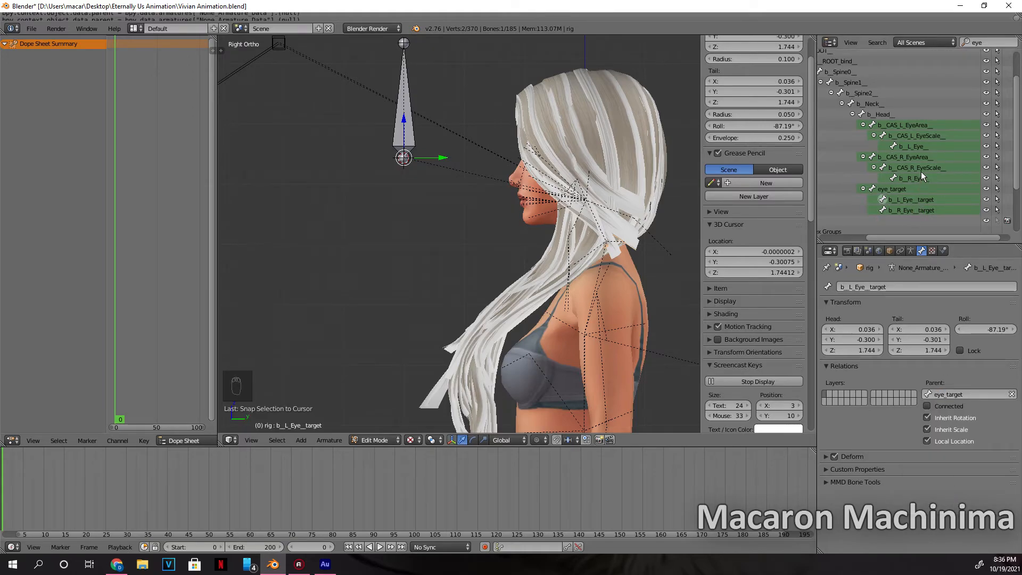
Select the left eye bone b__L_Eye__, switch to Pose Mode and delete its existing IK constraint.
left_click(918, 146)
left_click(388, 438)
left_click(390, 404)
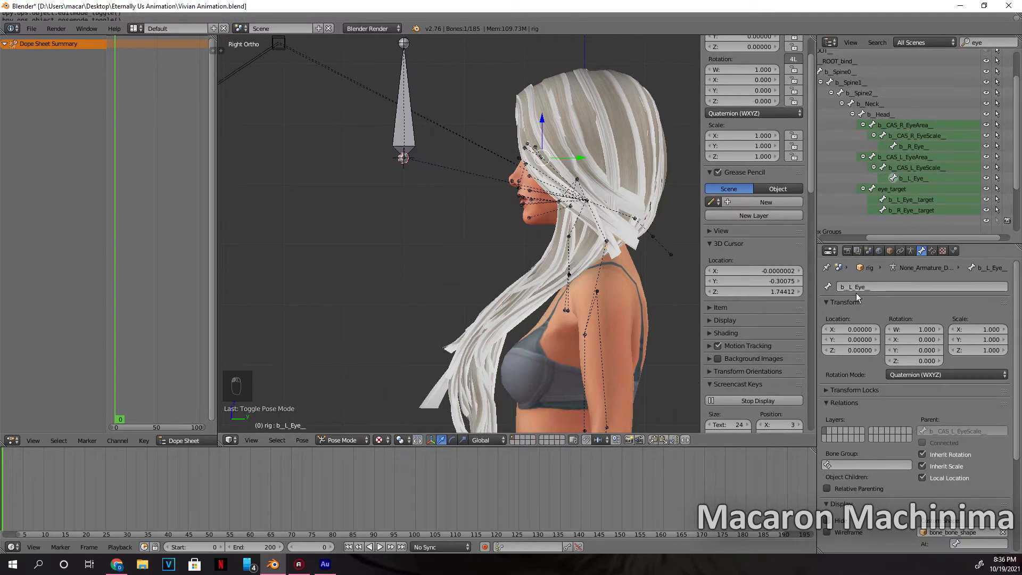
left_click(932, 249)
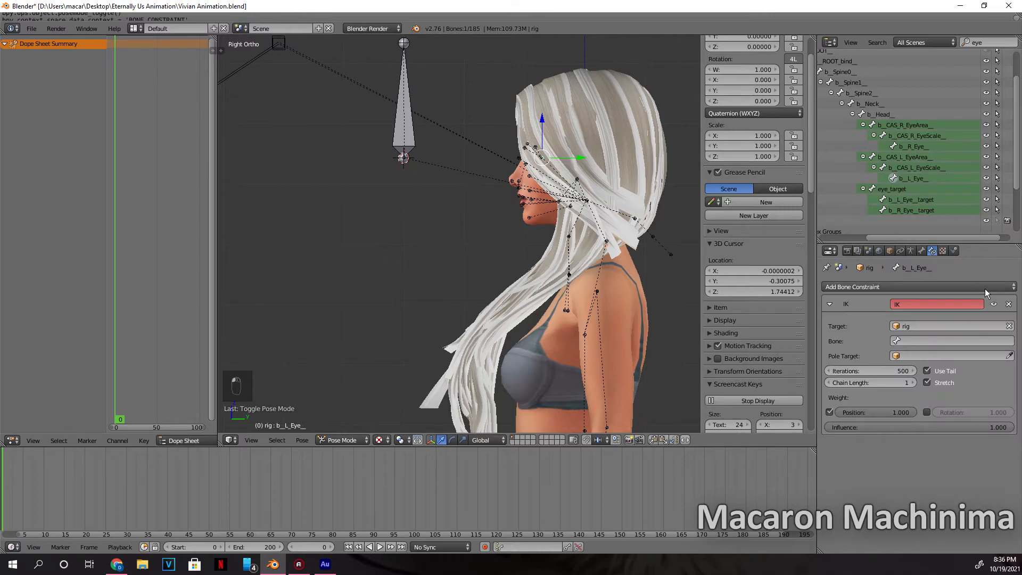
left_click(1008, 304)
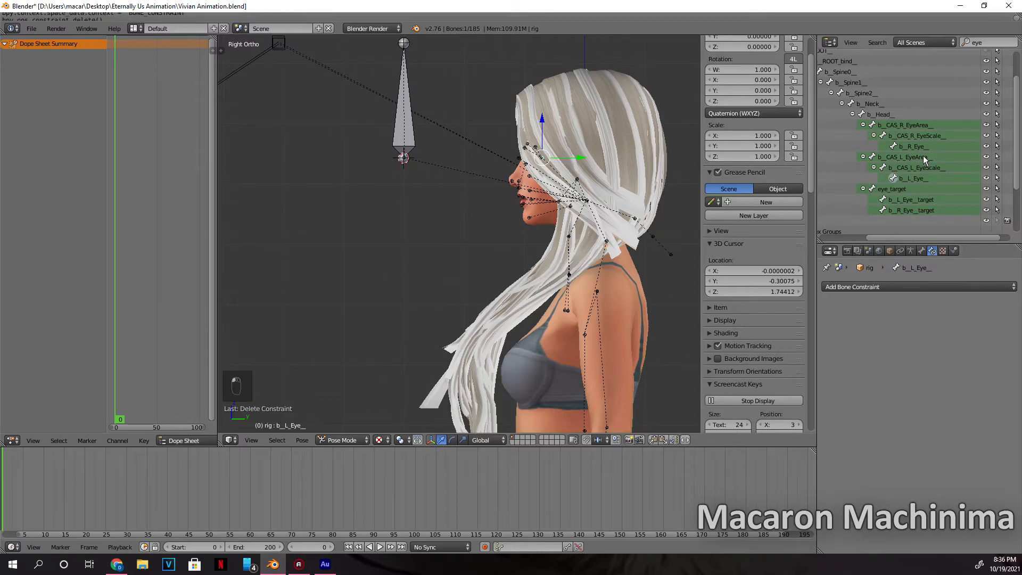
key("ctrl+z")
key("ctrl+shift+z")
Add an Inverse Kinematics constraint to b__L_Eye__ with rig as its target.
left_click(956, 286)
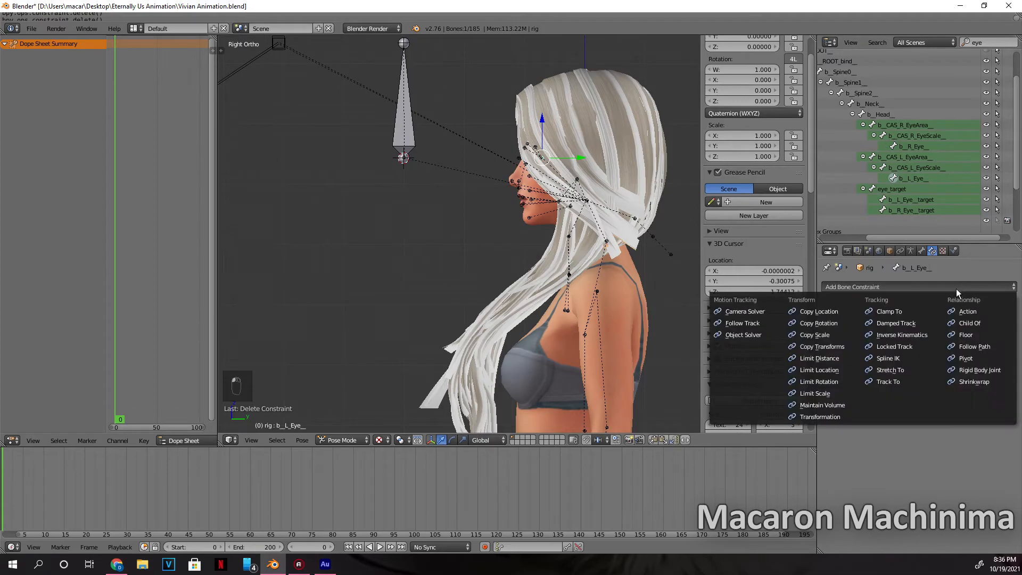
left_click(917, 336)
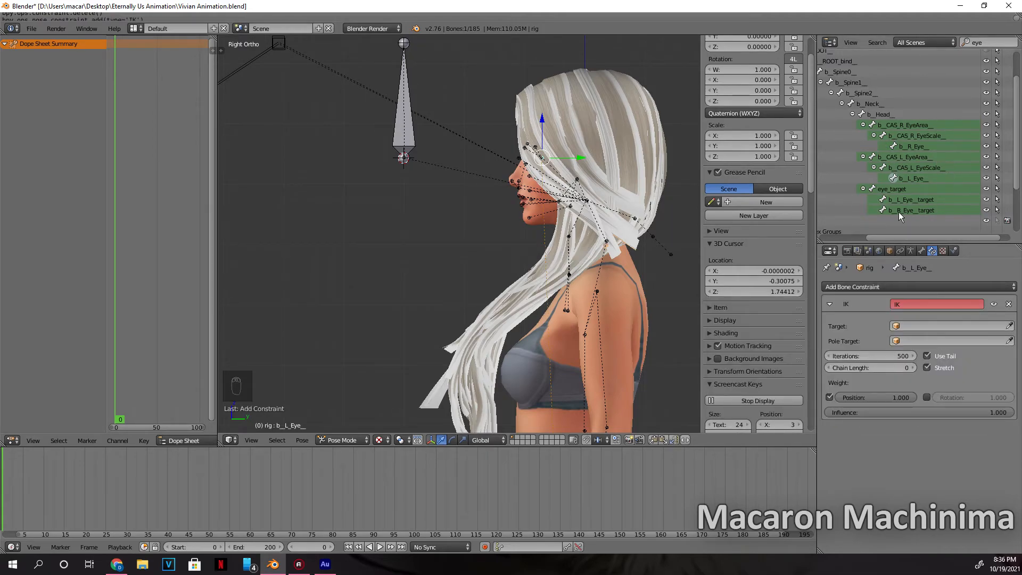
left_click(928, 325)
type("r")
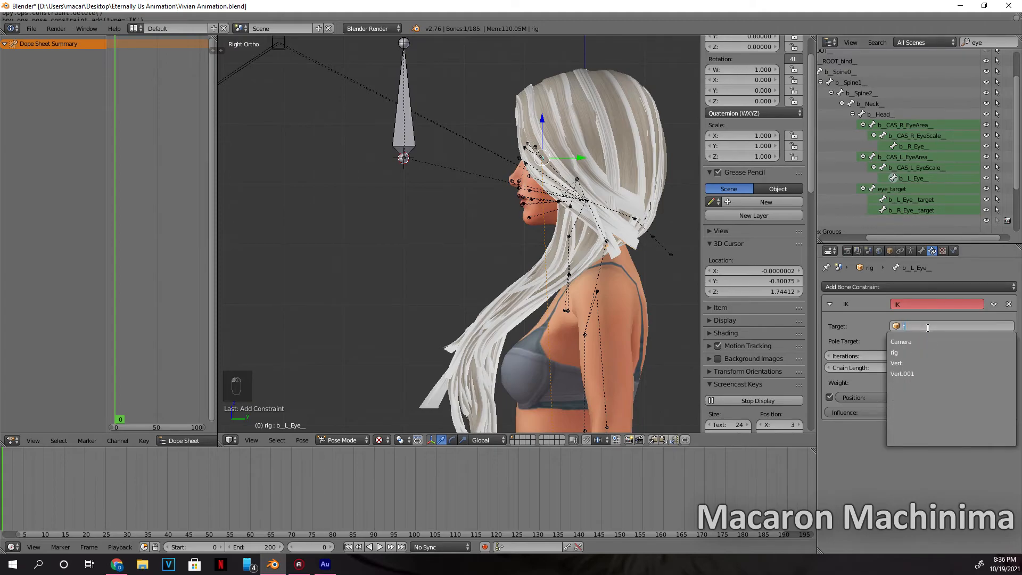
type("ig")
Set the left eye's IK target bone to b__L_Eye__target and its chain length to 1.
left_click(927, 341)
left_click(921, 341)
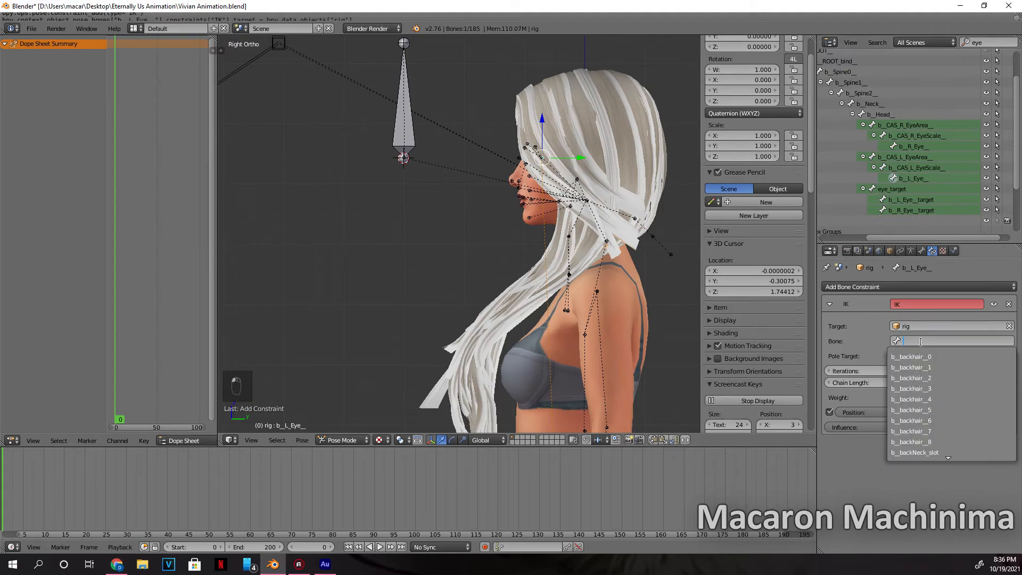
type("target")
scroll(945, 439, "down", 10)
scroll(946, 439, "down", 1)
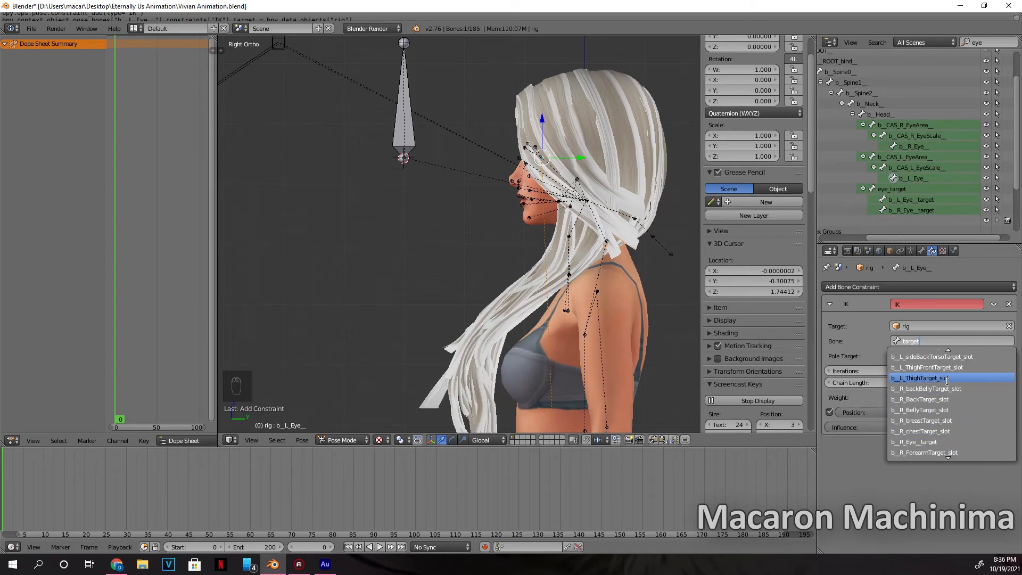
scroll(951, 368, "up", 3)
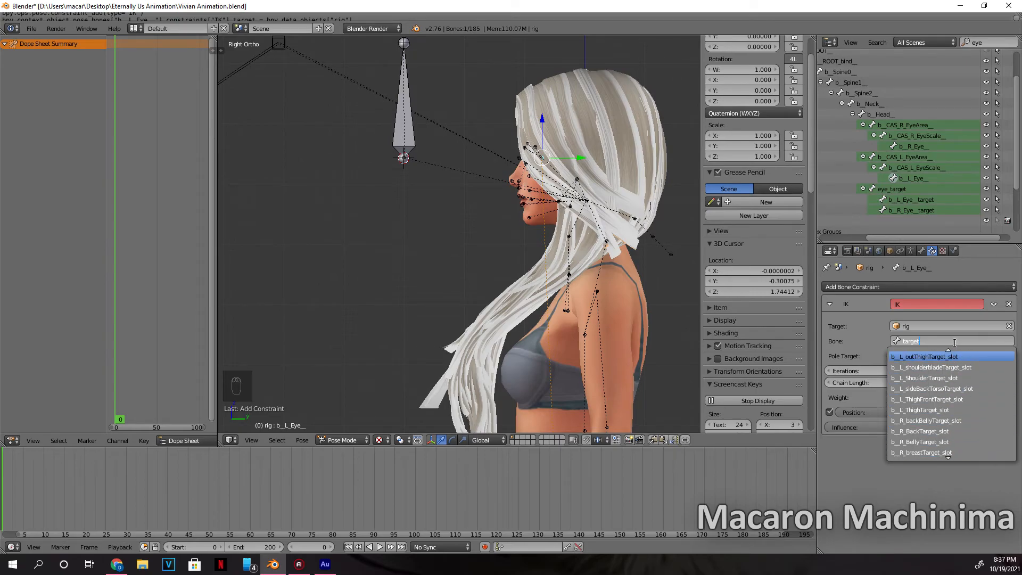
type("eye")
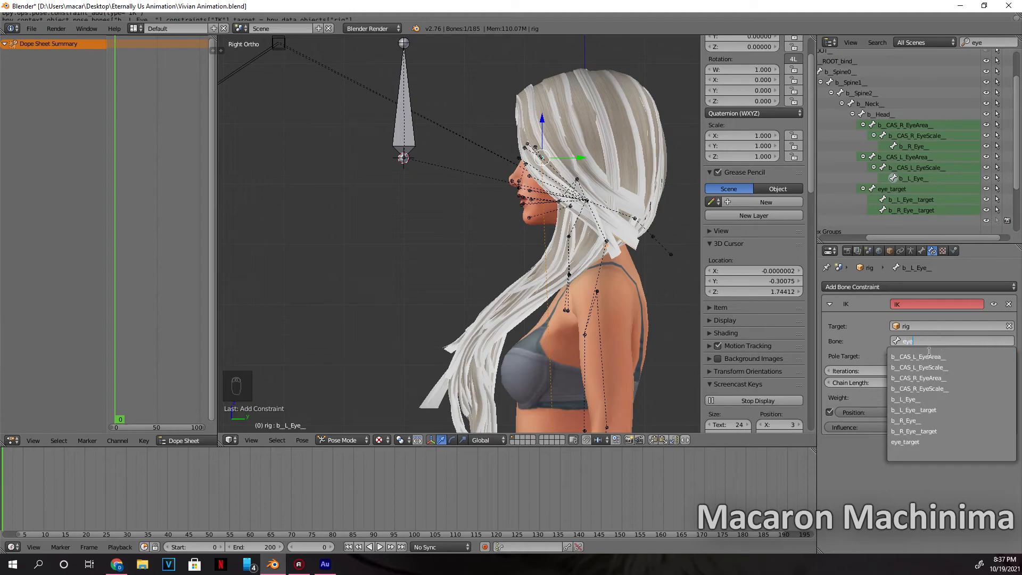
left_click(937, 410)
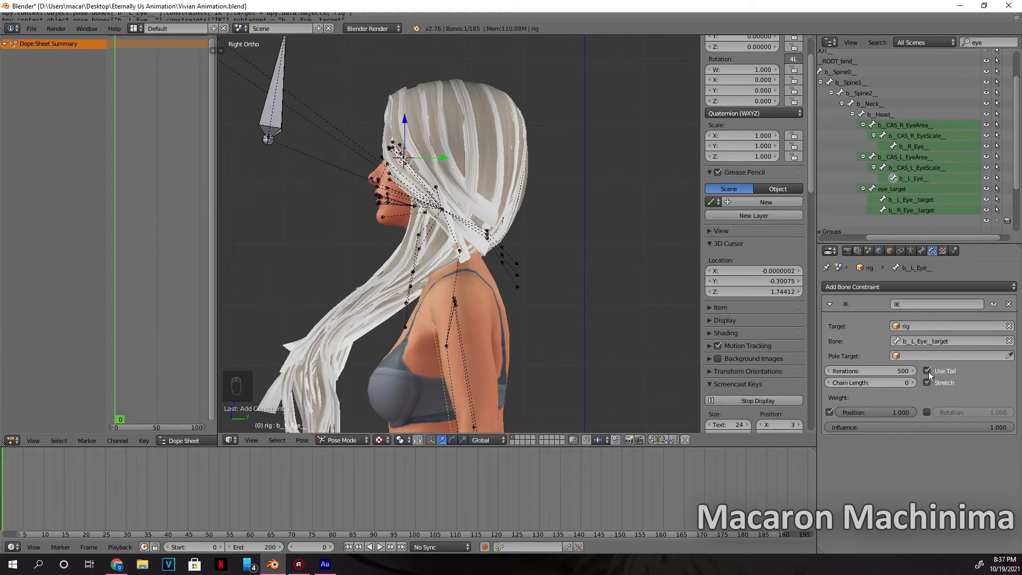
middle_click_drag(615, 311, 631, 307)
Add an Inverse Kinematics constraint to the right eye bone b__R_Eye__ with rig as its target.
left_click(924, 147)
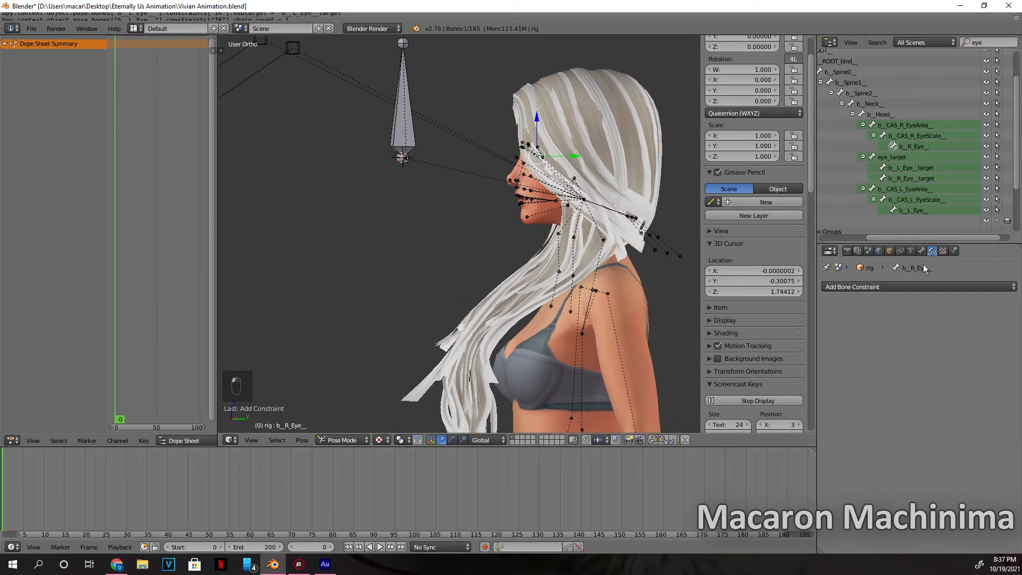
left_click(922, 286)
left_click(908, 334)
left_click(921, 326)
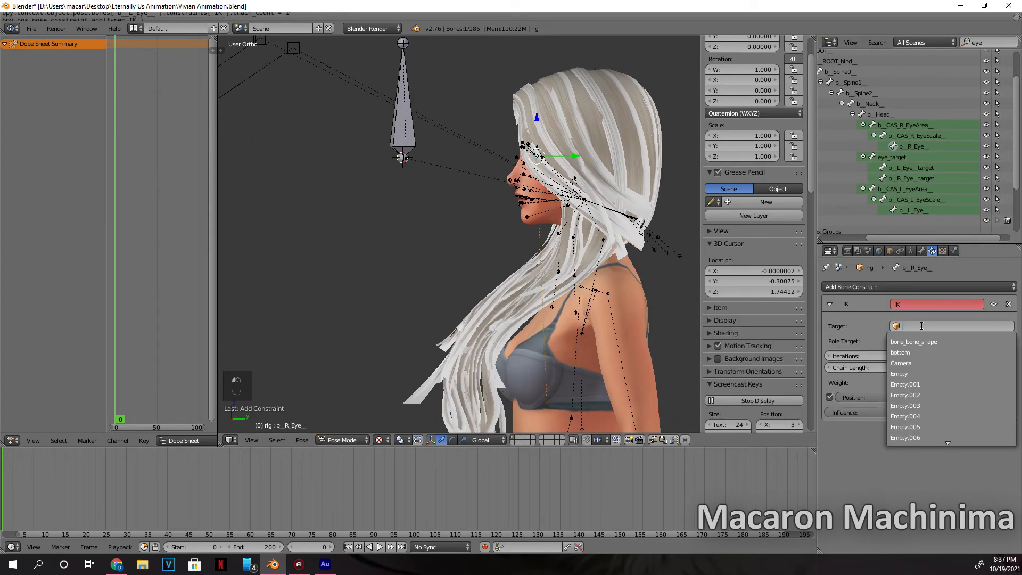
type("ri")
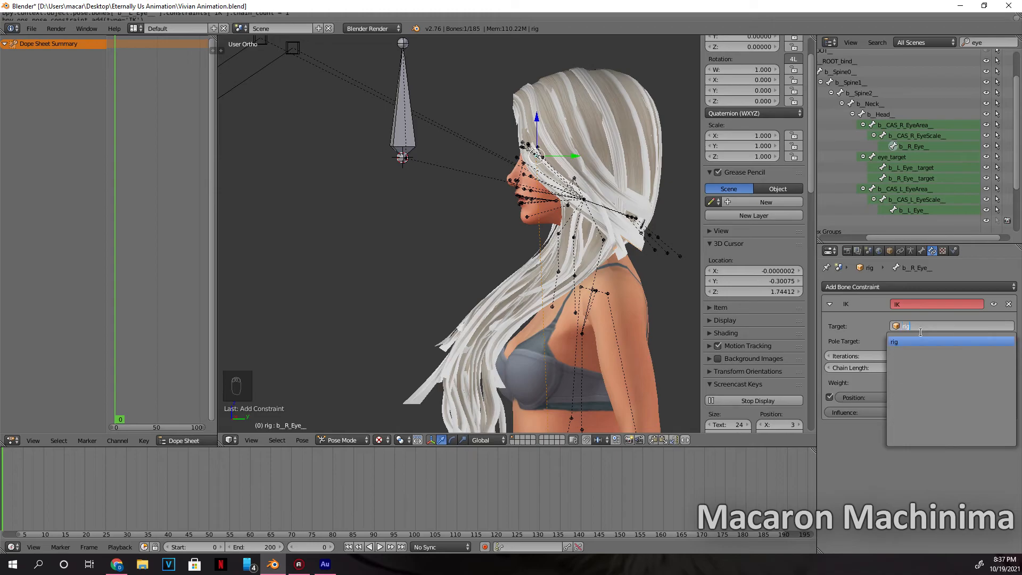
type("g")
Set the right eye's IK target bone to b__R_Eye__target and its chain length to 1.
left_click(921, 341)
left_click(922, 341)
type("eye")
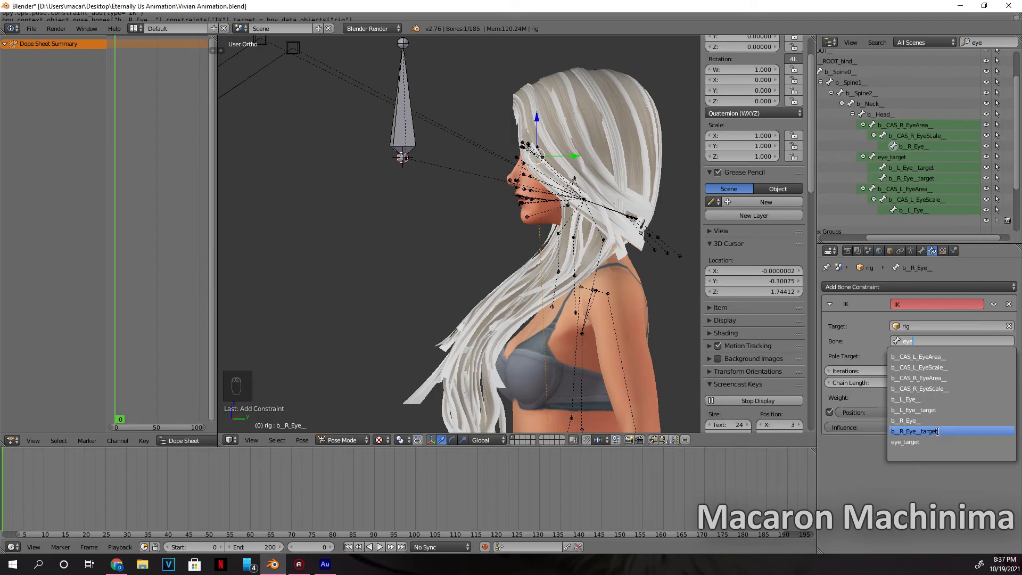
left_click(938, 431)
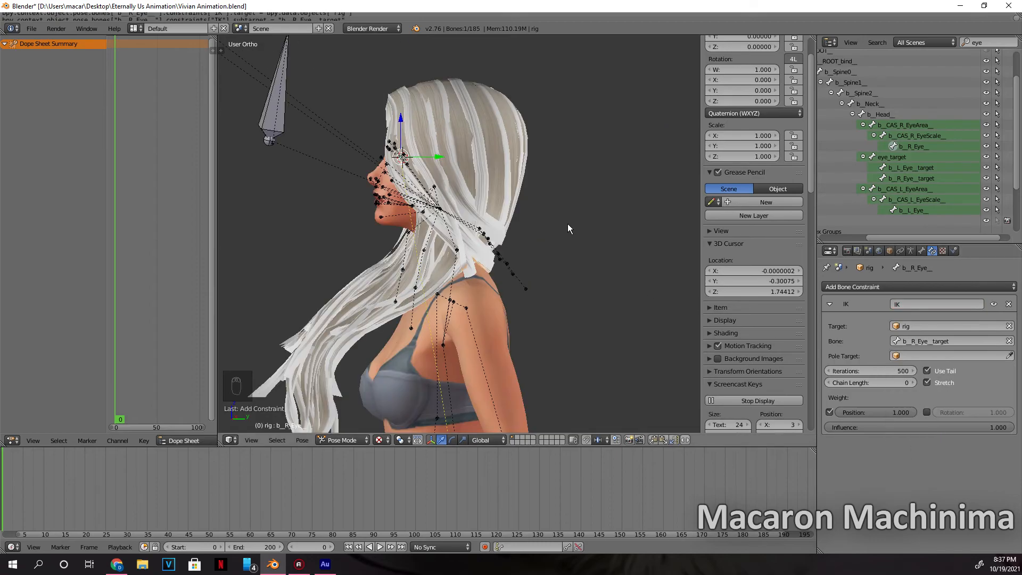
left_click(913, 382)
Test the eye tracking from the front by moving the eye_target bone around, and cancel the move.
middle_click_drag(554, 263, 654, 259)
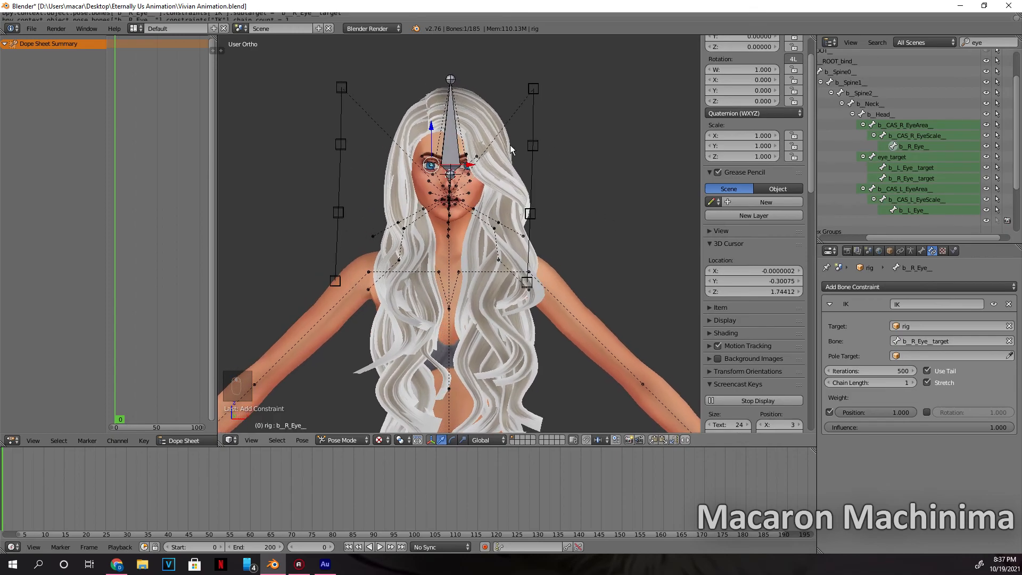
right_click(451, 151)
scroll(481, 192, "up", 5)
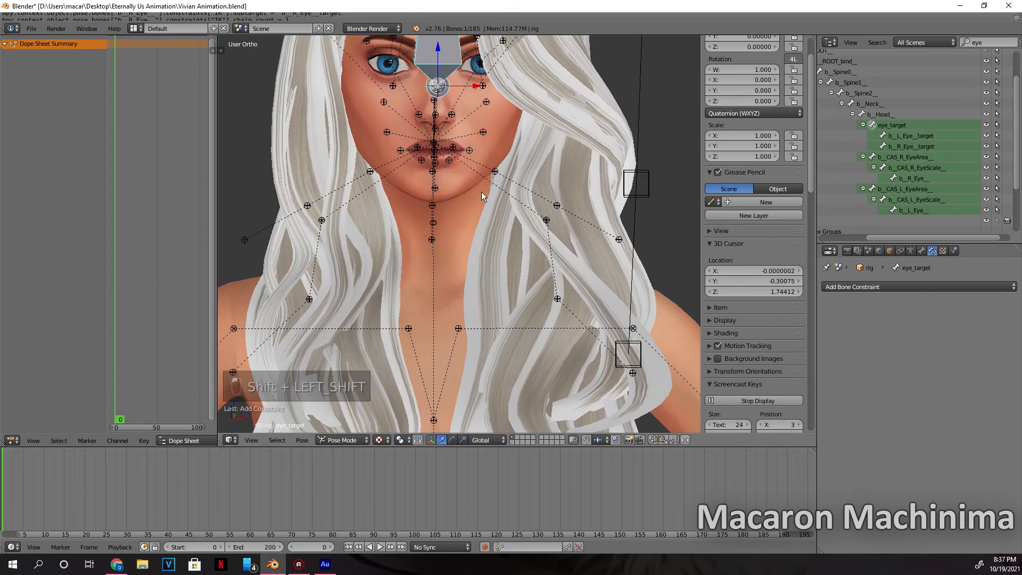
middle_click_drag(481, 192, 508, 258, "shift")
key("g")
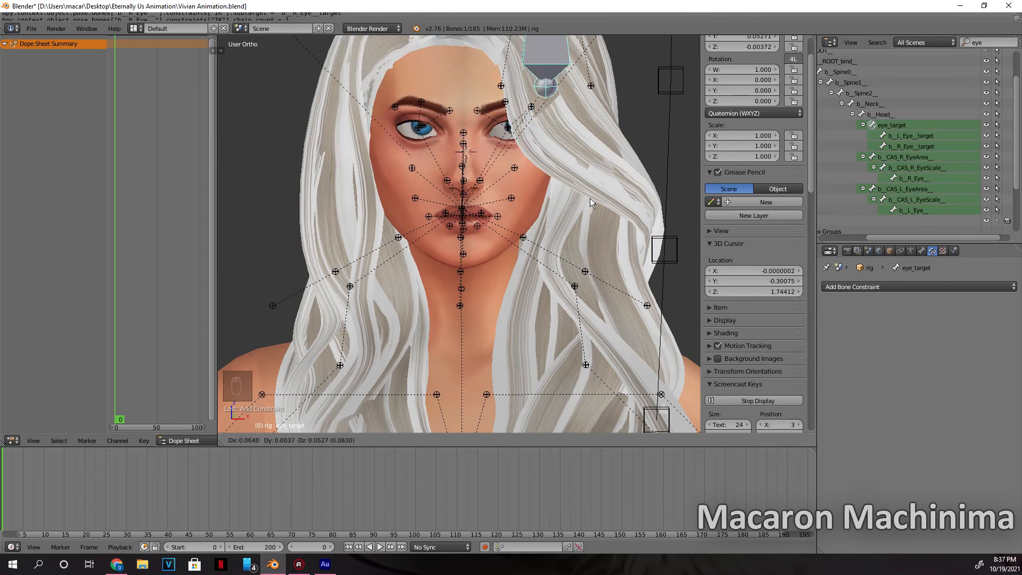
key("Escape")
scroll(525, 233, "down", 3)
scroll(524, 233, "down", 3)
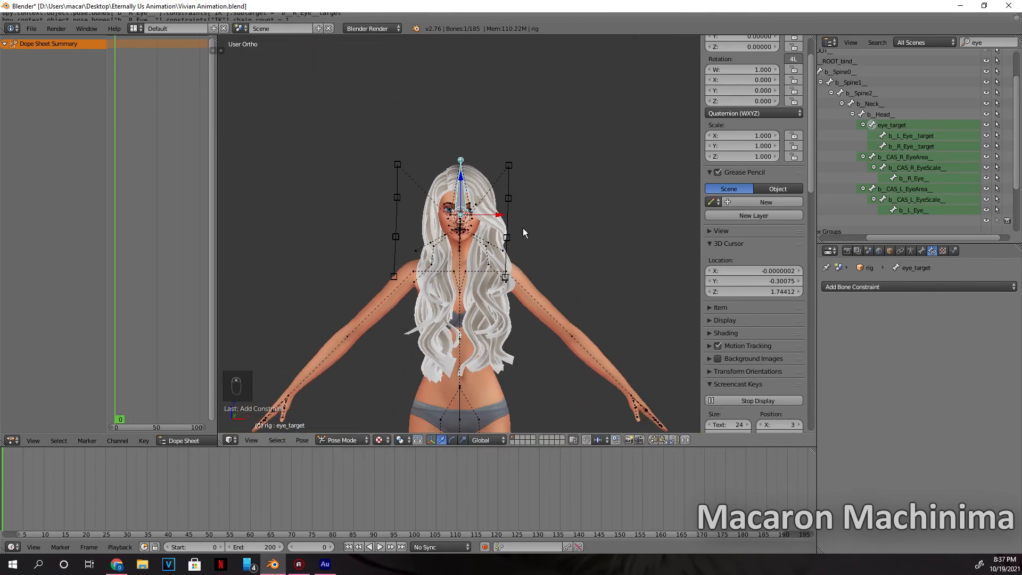
mouse_move(528, 222)
middle_mouse_down()
mouse_move(497, 229)
mouse_move(407, 214)
mouse_move(543, 221)
mouse_move(525, 226)
mouse_move(530, 234)
middle_mouse_up()
scroll(539, 264, "down", 3)
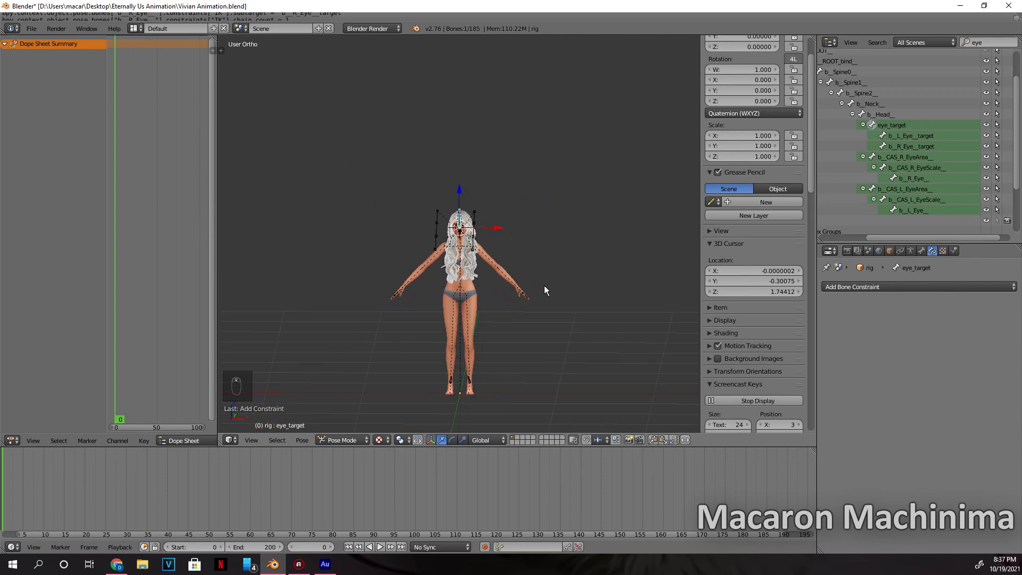
key("KP_1")
scroll(526, 304, "up", 8)
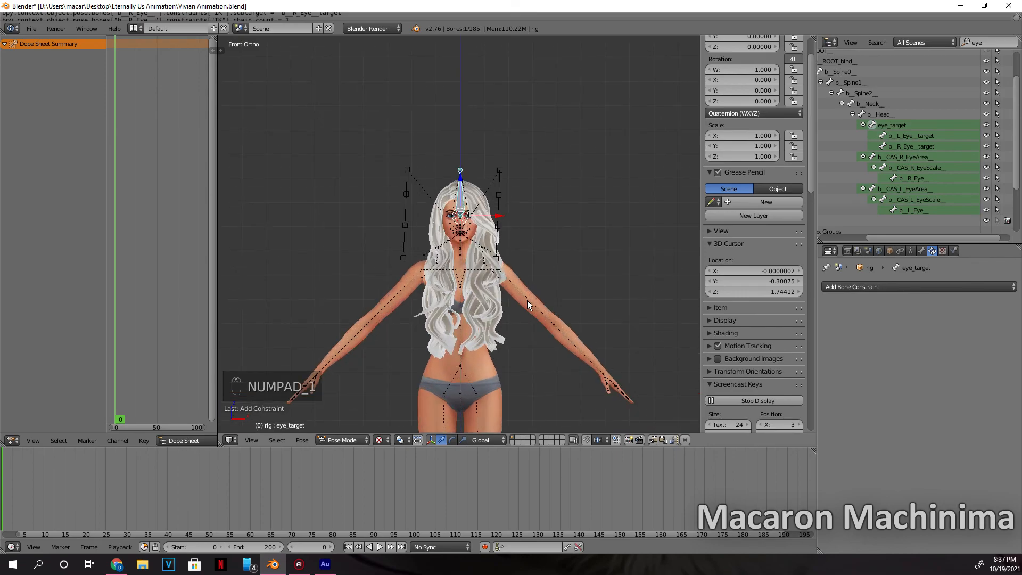